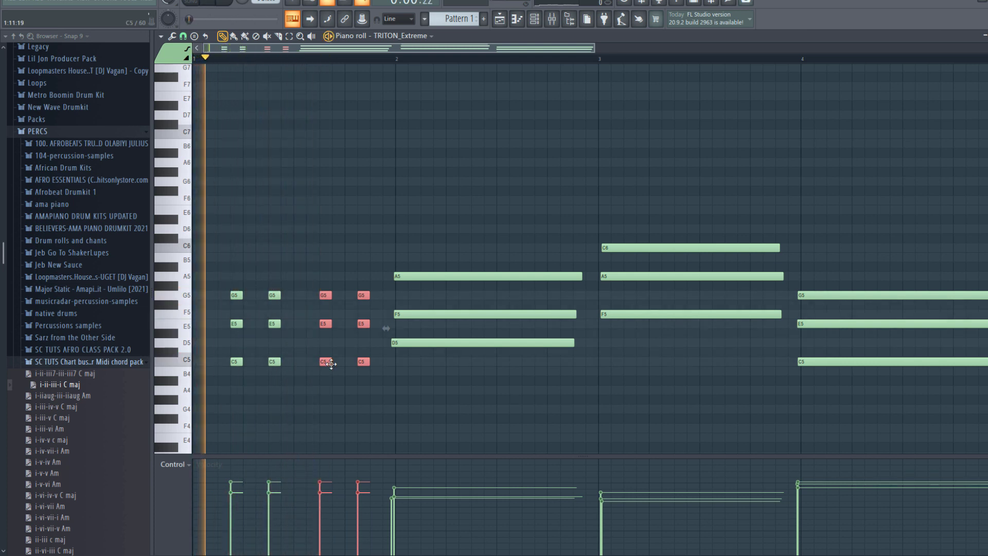
- Nudge the second pair of C5-E5-G5 chord stabs in bar 1 forward along the timeline, and select the closing stab of bar 4
left_click_drag(322, 364, 334, 364)
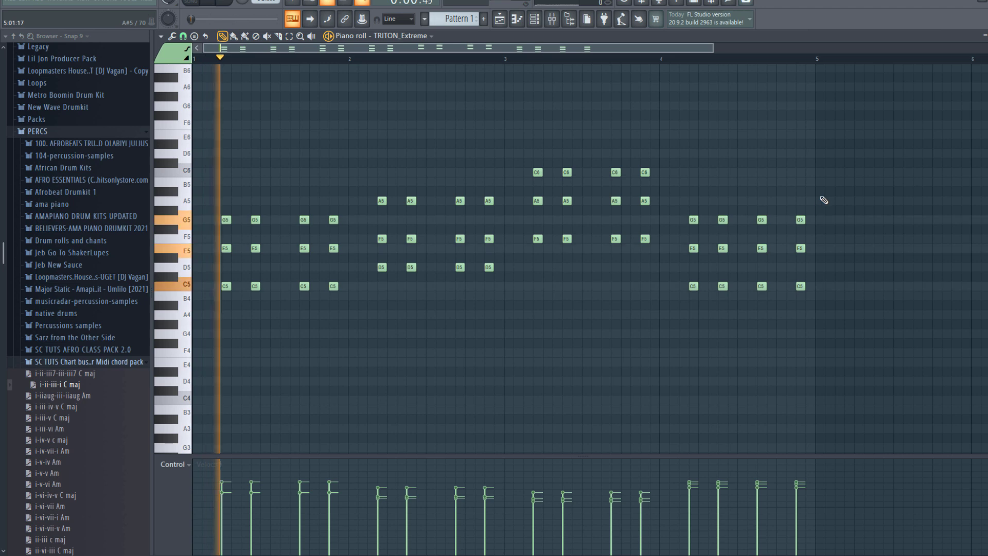
left_click_drag(818, 188, 770, 289)
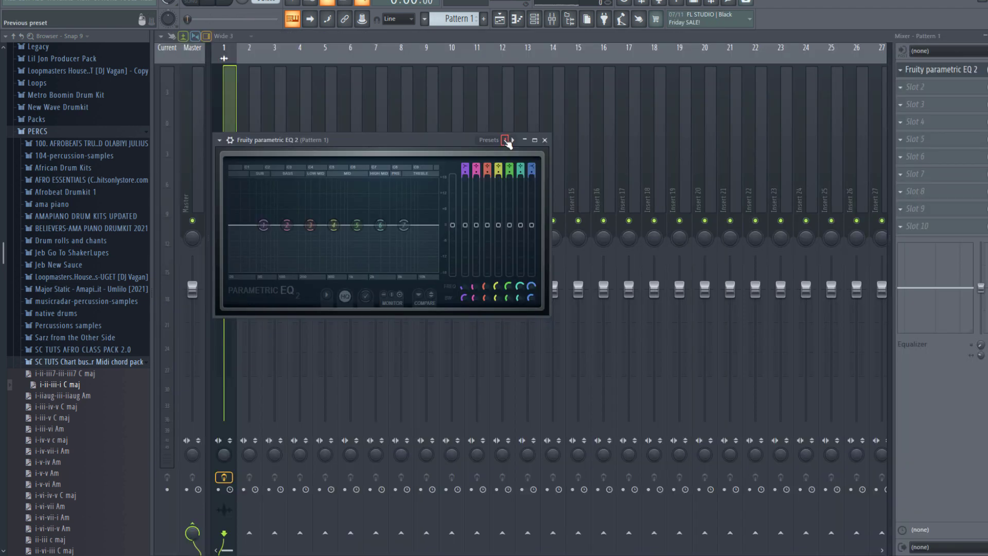
- Load the 20Hz + 18kHz cut preset in Fruity Parametric EQ 2 and raise its low-cut point into the bass range
left_click(505, 140)
left_click(528, 165)
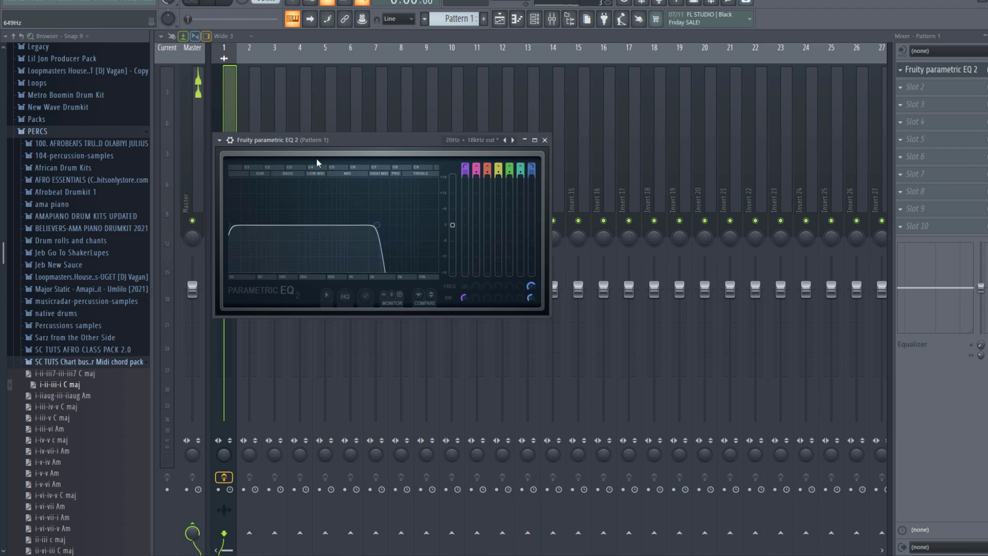
left_click_drag(230, 225, 278, 227)
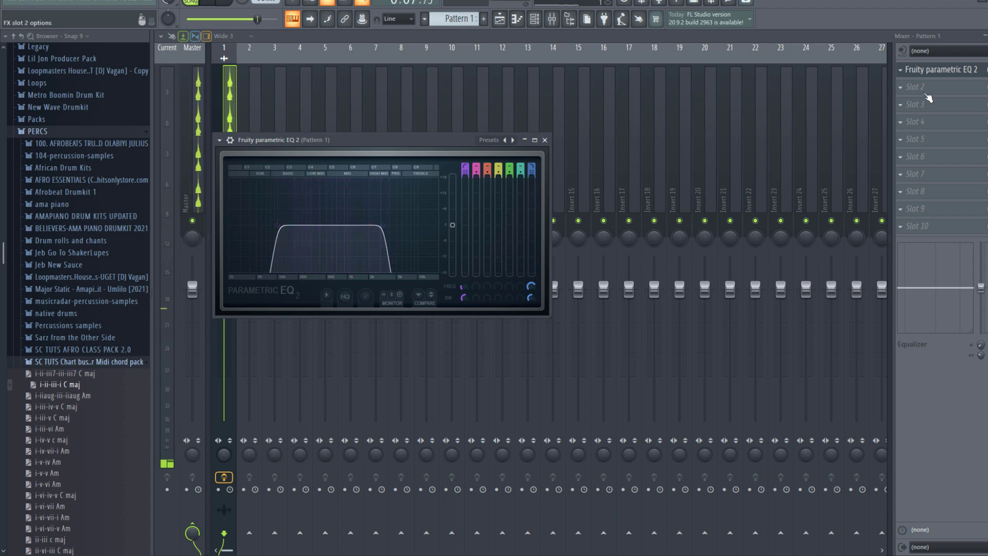
- Add Fruity Reeverb 2 to effect slot 2 of the Pattern 1 mixer track
left_click(928, 98)
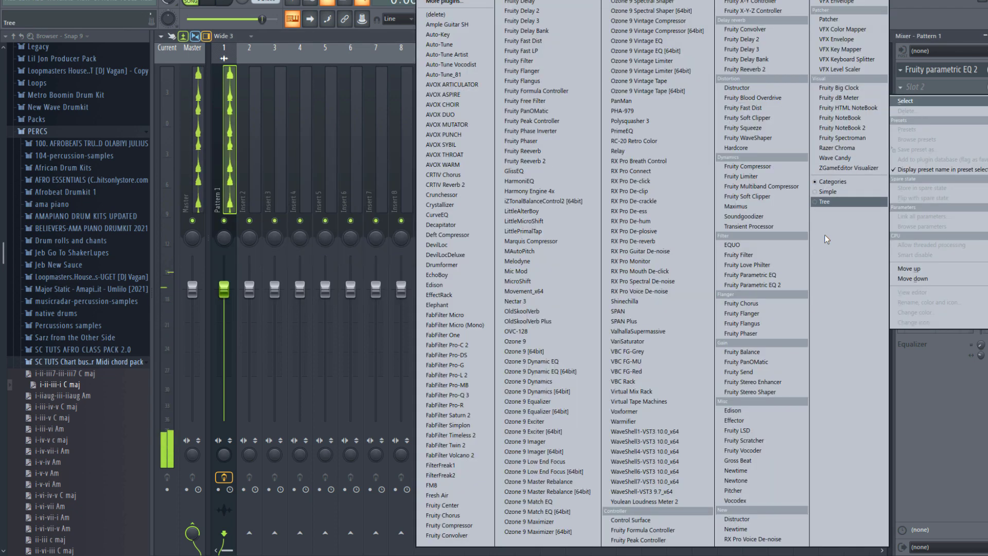
left_click(753, 70)
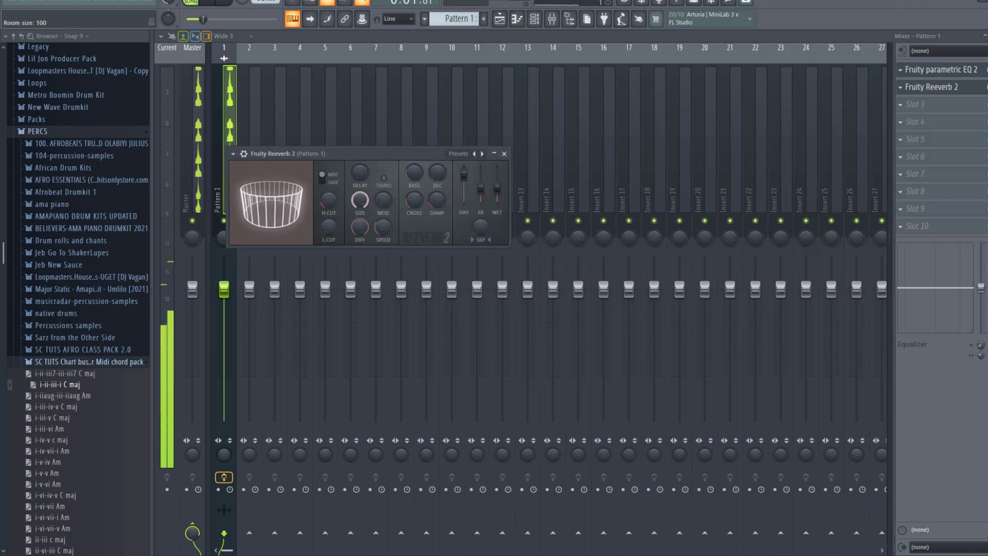
left_click(504, 154)
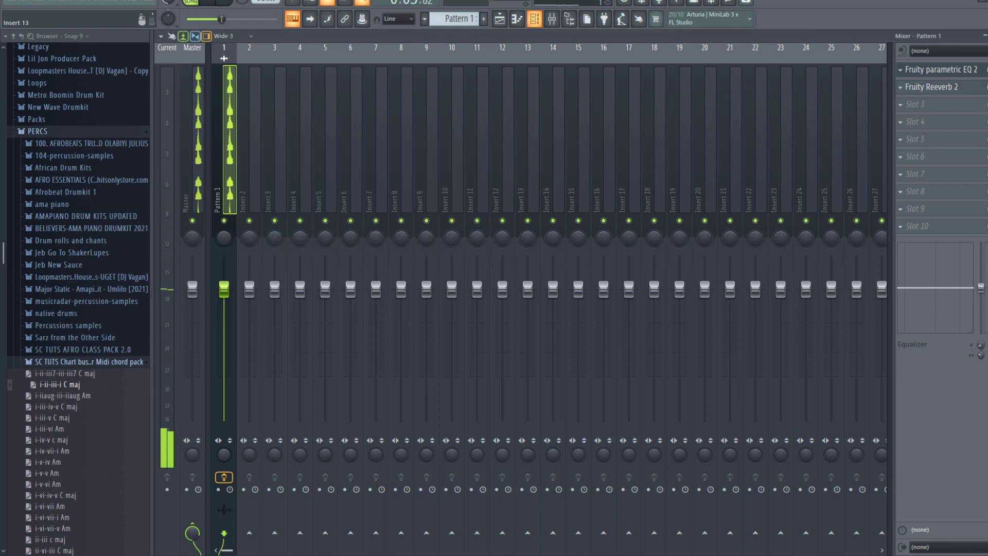
- Open the Pattern 1 audio clip from the playlist and adjust its time-stretching pitch
left_click(501, 19)
left_click(421, 92, "ctrl")
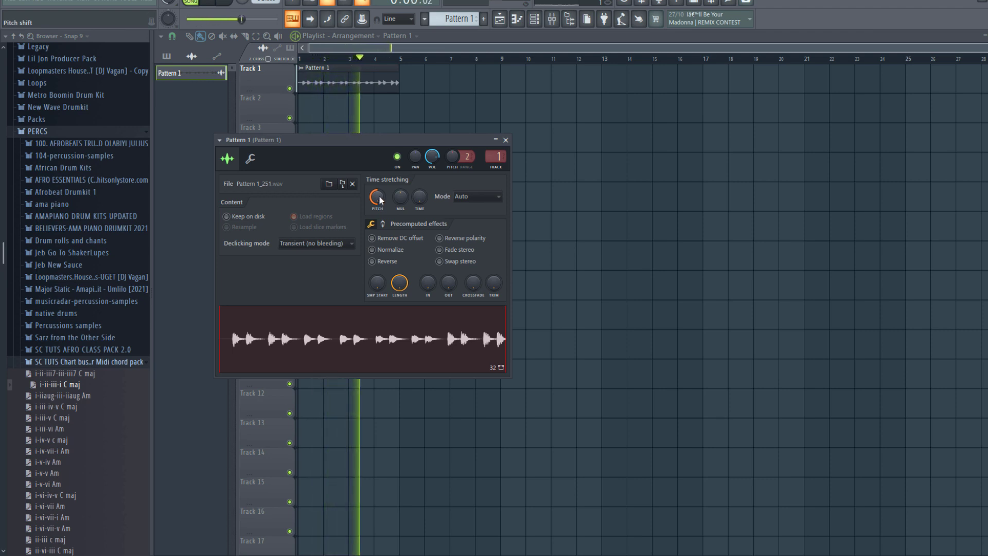
key("space")
right_click(379, 197)
left_click(370, 194)
key("space")
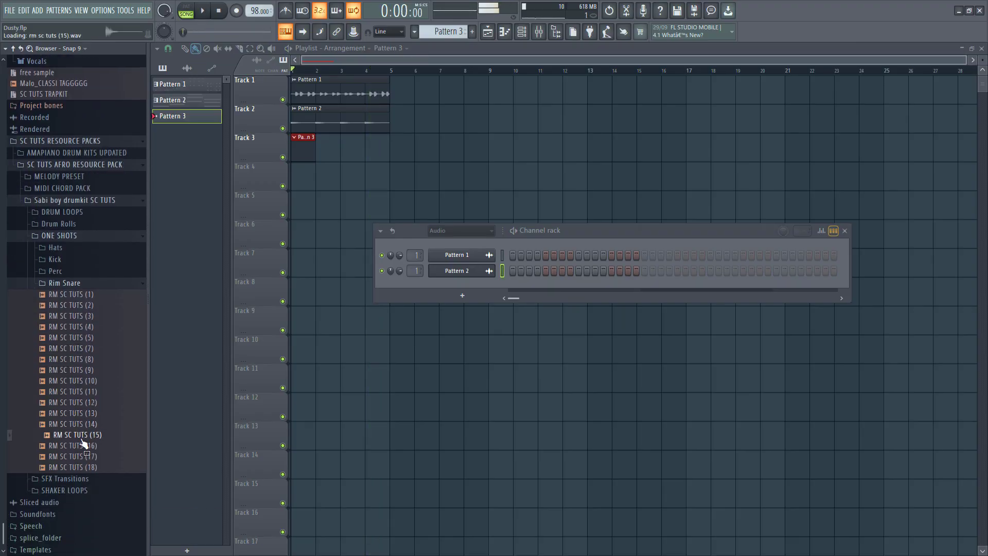
- Audition the rim snare samples RM SC TUTS (16) and RM SC TUTS (17)
left_click(72, 446)
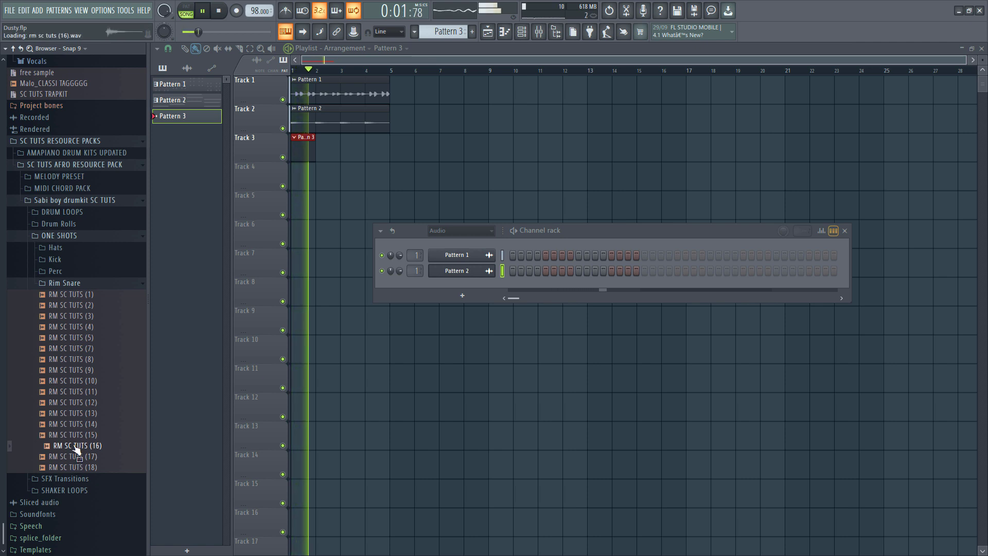
left_click(71, 457)
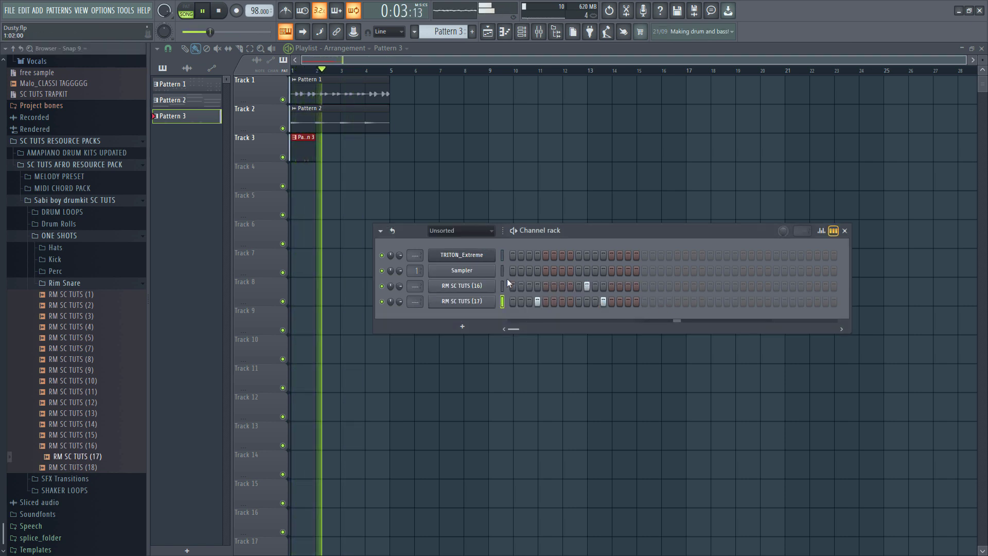
- Duplicate the Pattern 3 clip three times on Track 3 so that it fills four bars
left_click(306, 159, "ctrl")
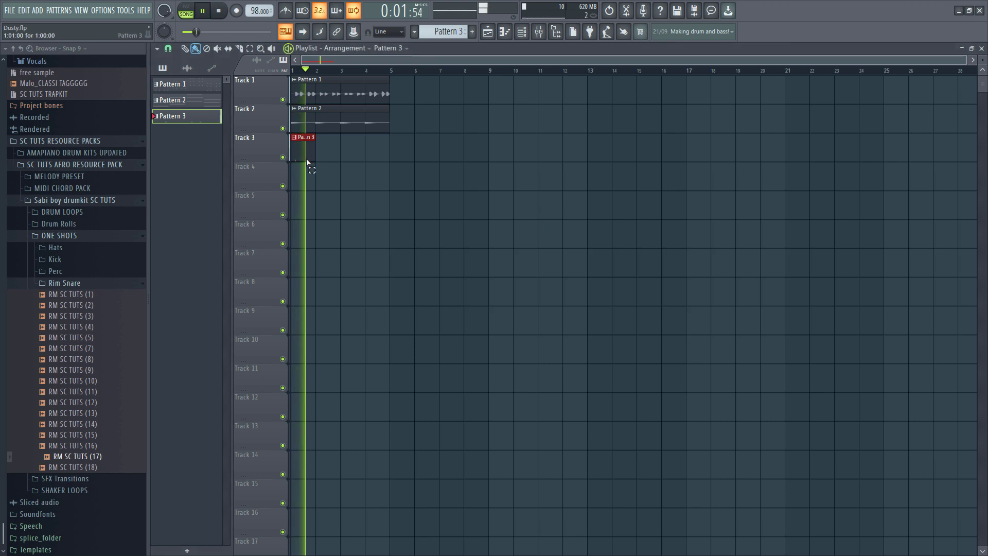
key("ctrl+b")
key("ctrl+b")
key("ctrl+b")
left_click(313, 205, "ctrl")
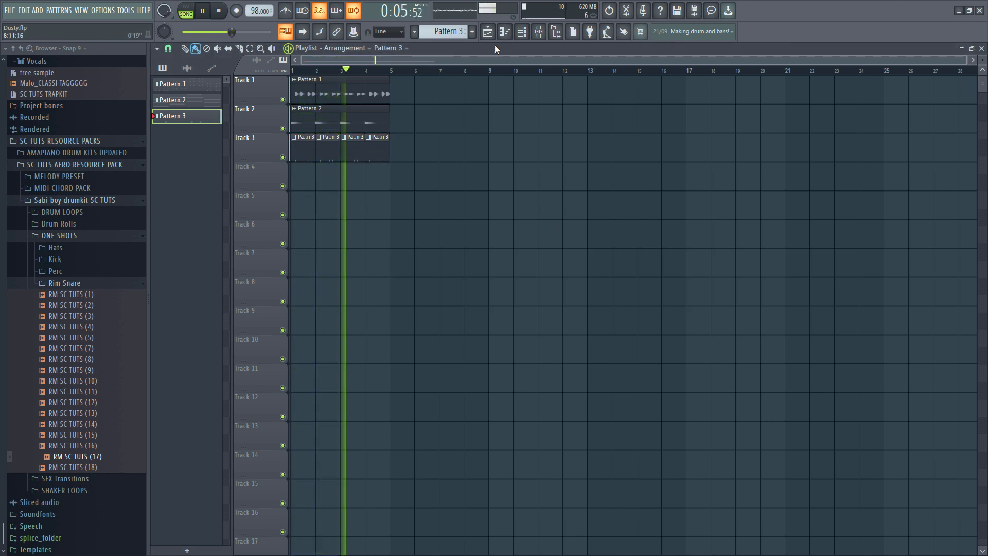
- Add the RM SC TUTS (18) rim sample as a channel in Pattern 3 with hits on steps 7 and 15
left_click(521, 32)
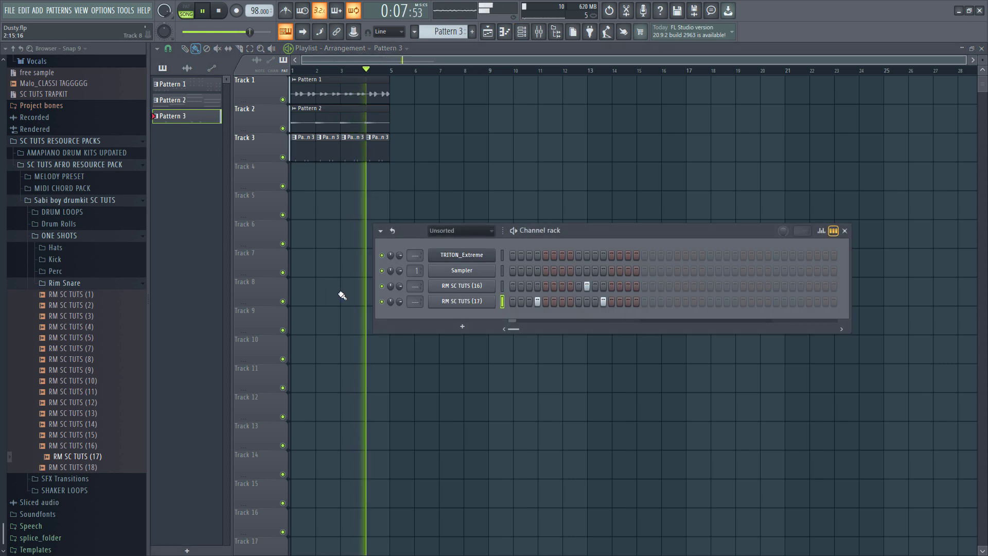
left_click_drag(72, 474, 548, 321)
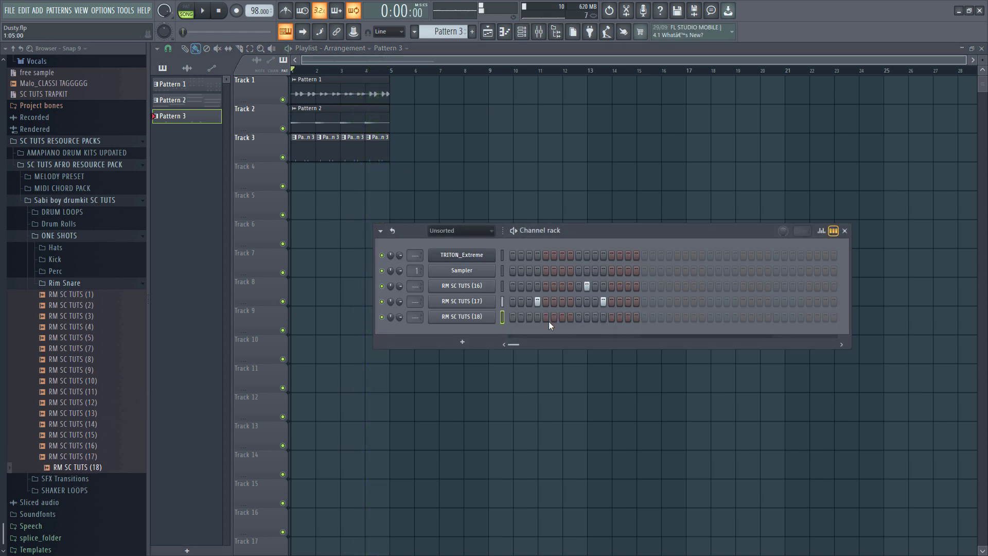
left_click(563, 317)
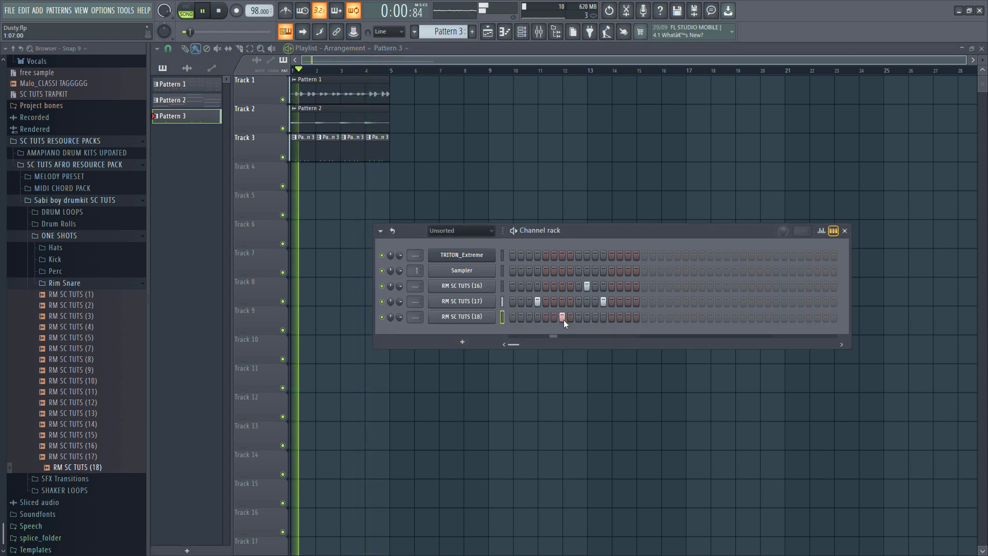
left_click(628, 317)
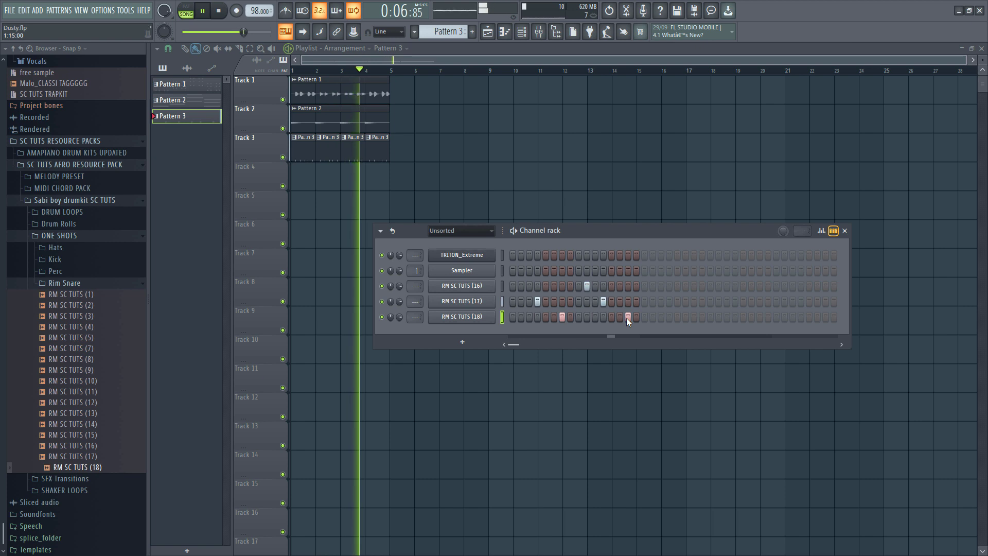
- Add the hi hat x (2) sample as a channel in Pattern 3 with hits on steps 1, 4, 7, 12 and 15
scroll(9, 366, "up", 2)
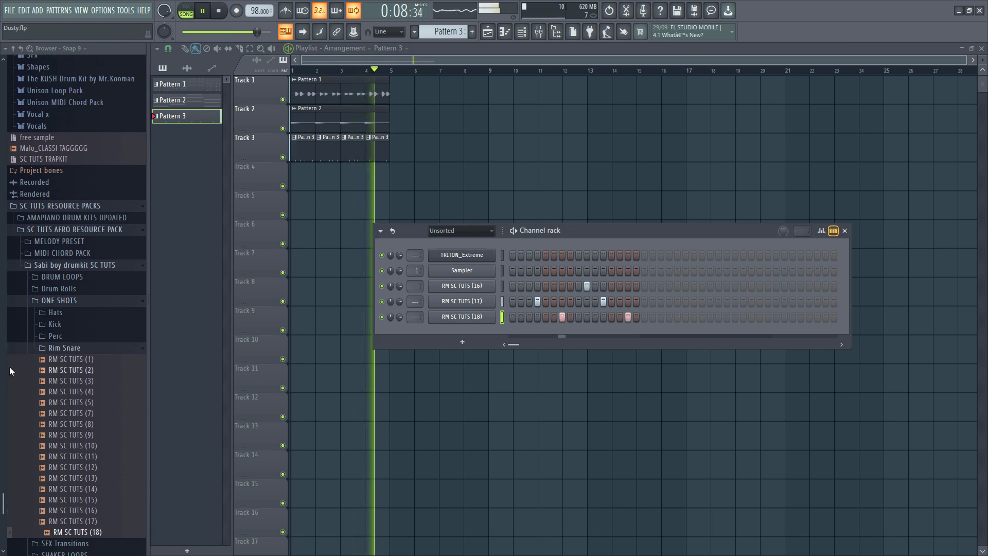
left_click(55, 338)
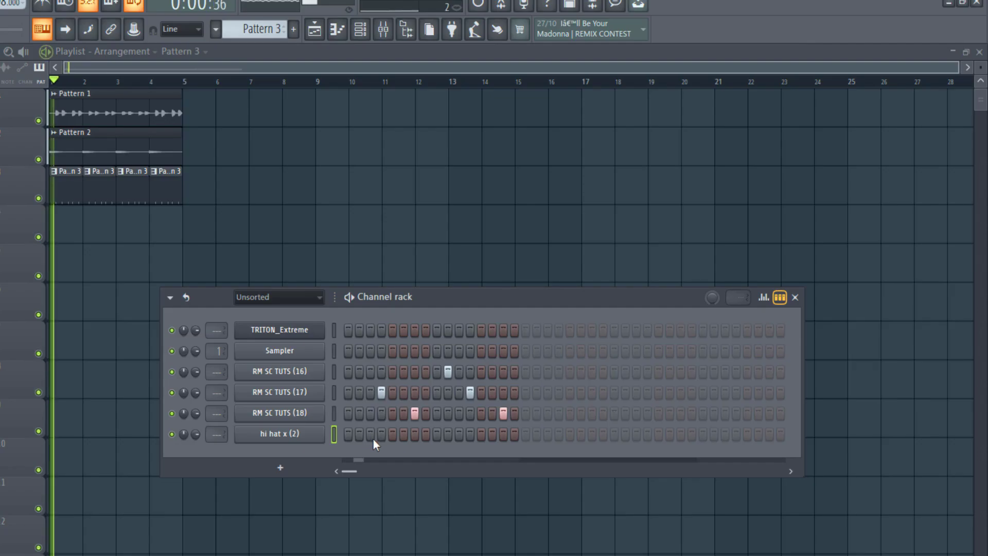
key("space")
left_click(347, 435)
key("space")
left_click(381, 434)
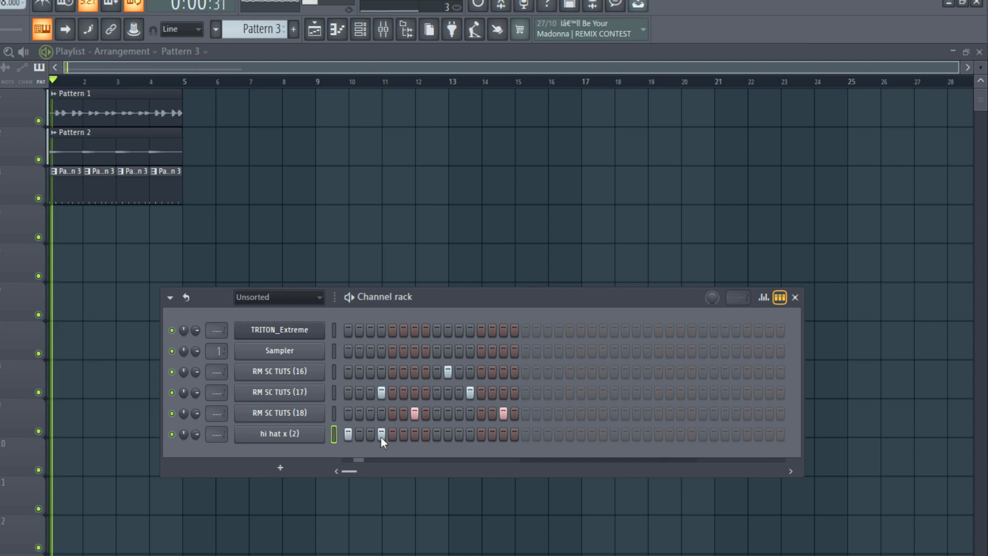
left_click(412, 434)
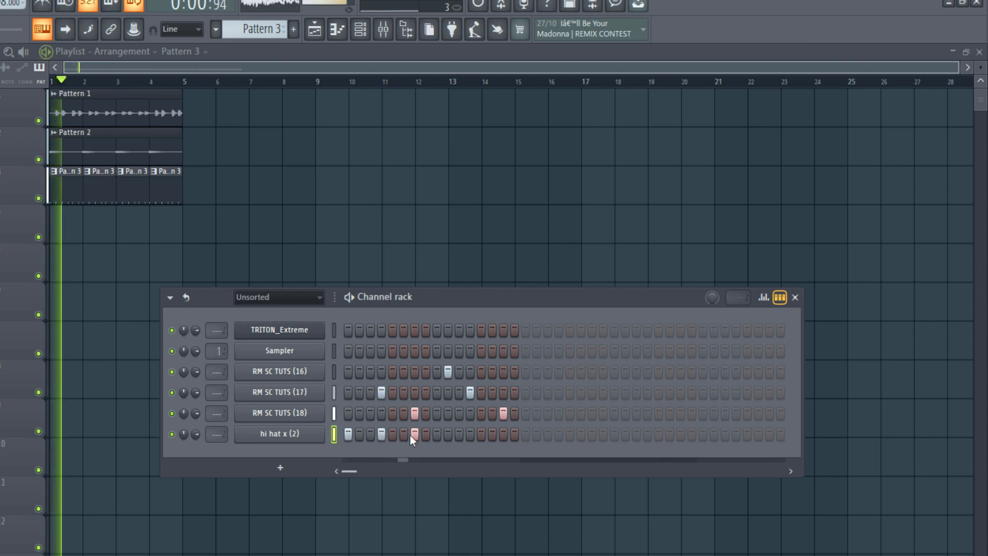
left_click(470, 436)
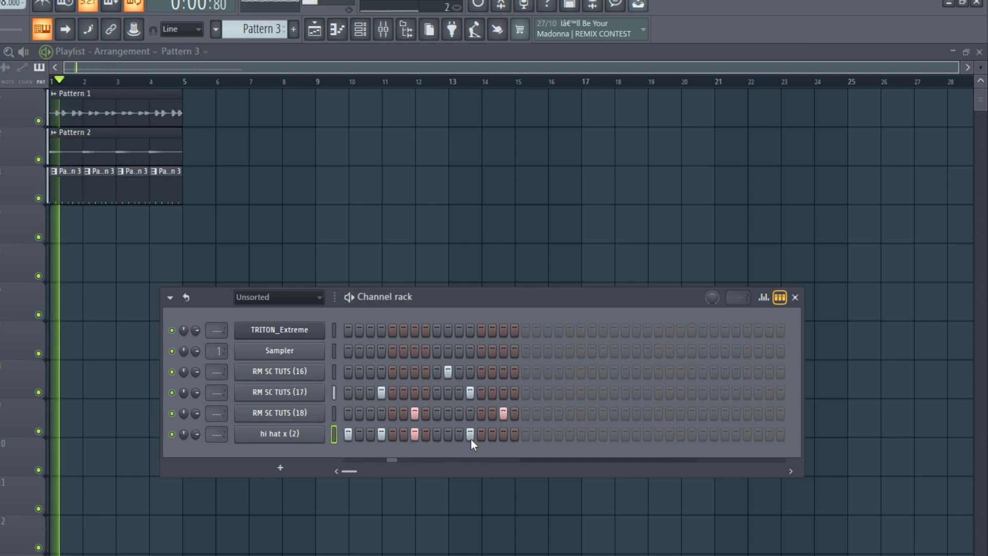
left_click(503, 437)
- Lower the velocities of the five hi hat x (2) notes to varied levels in the piano roll, with the second note softest
right_click(322, 438)
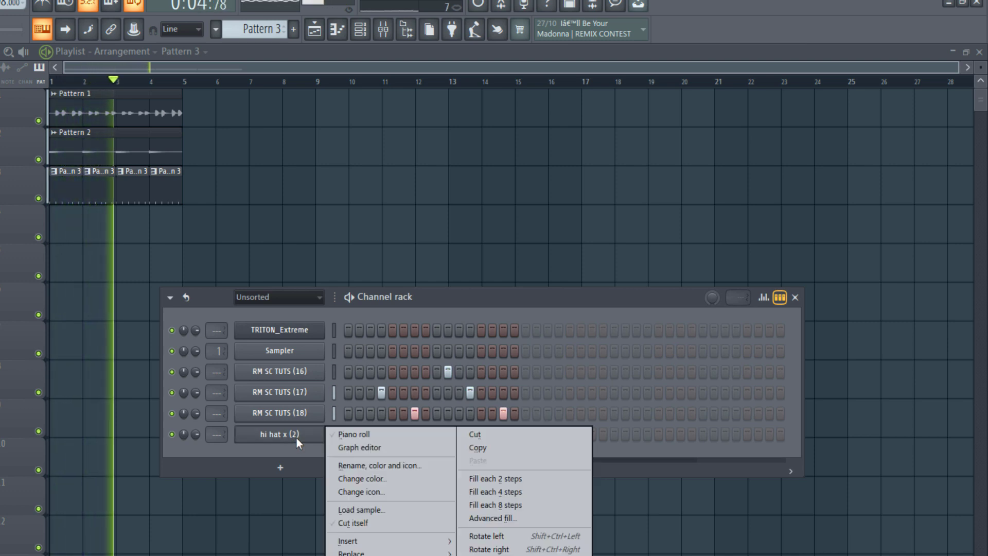
left_click(341, 436)
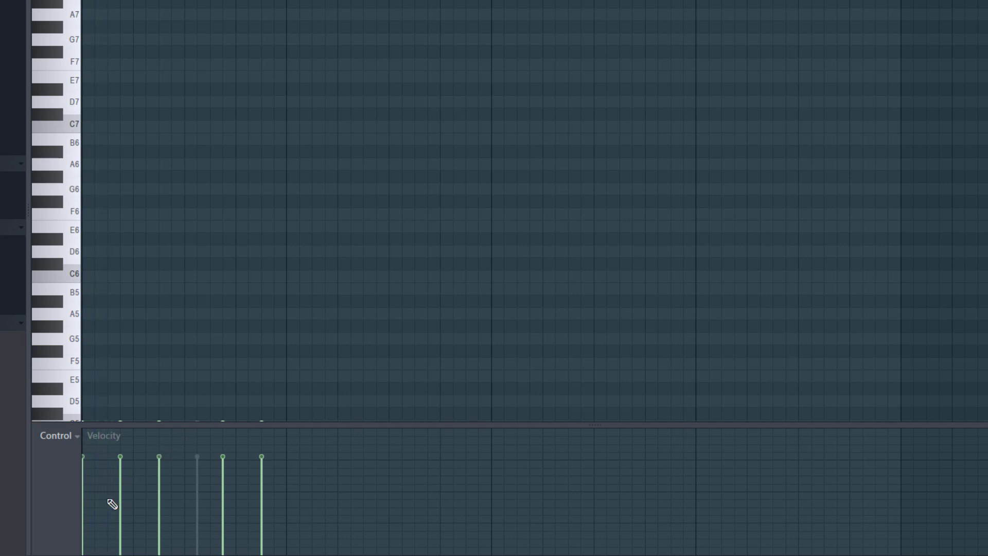
key("space")
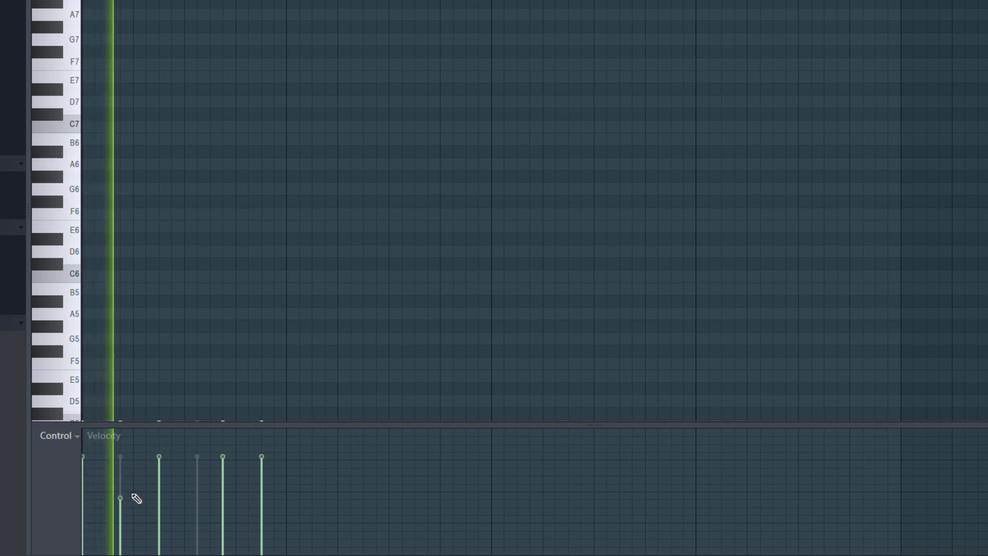
key("space")
key("space")
left_click(160, 481)
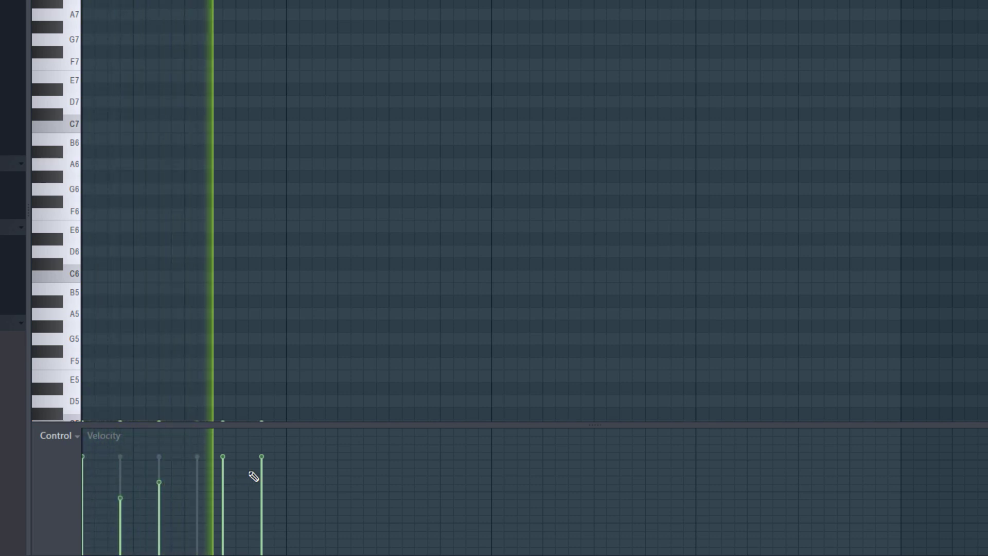
left_click(261, 485)
left_click(222, 480)
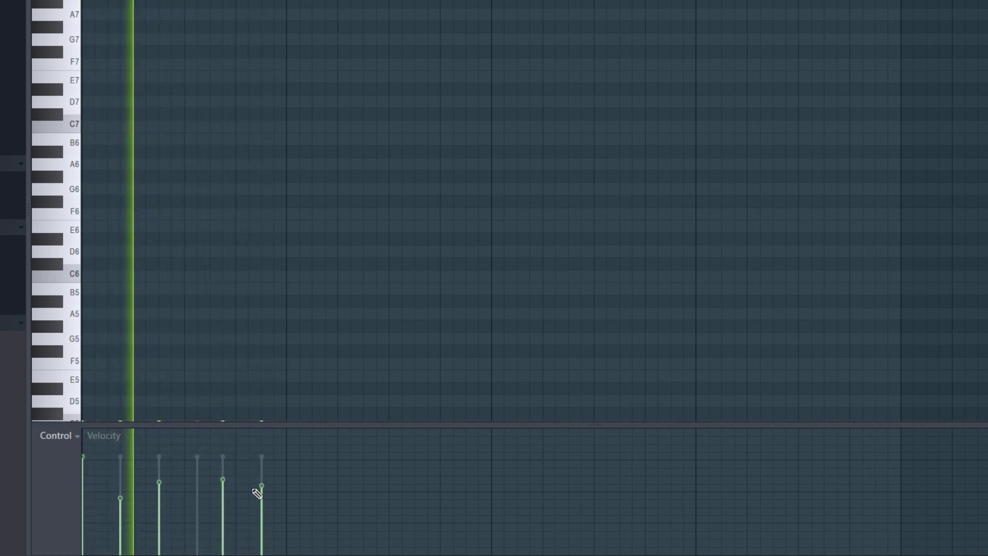
left_click(88, 475)
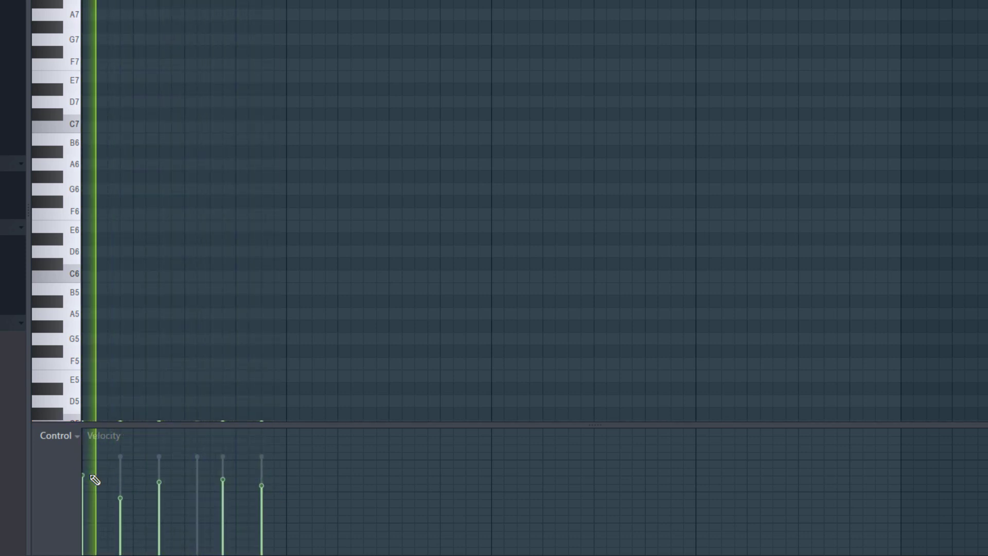
scroll(256, 236, "down", 4)
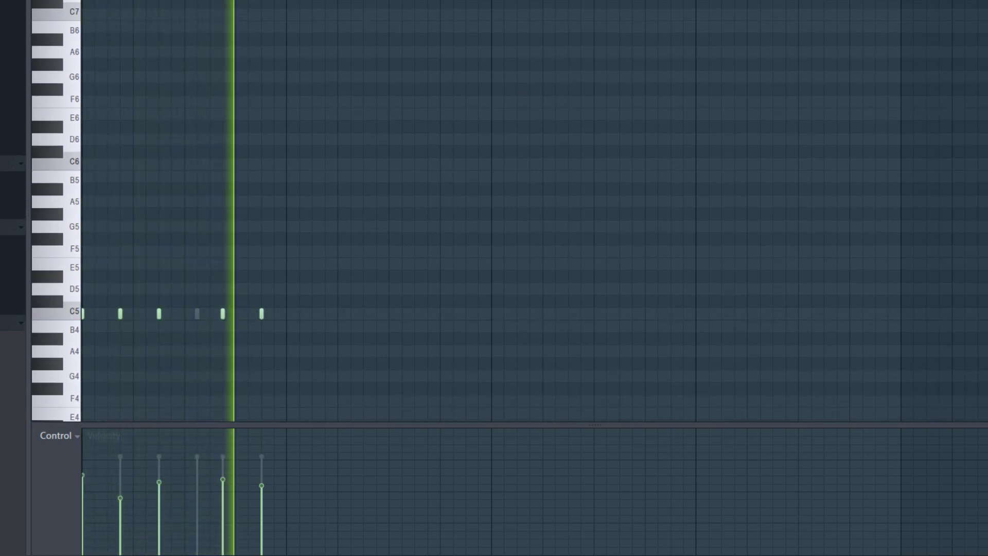
key("Escape")
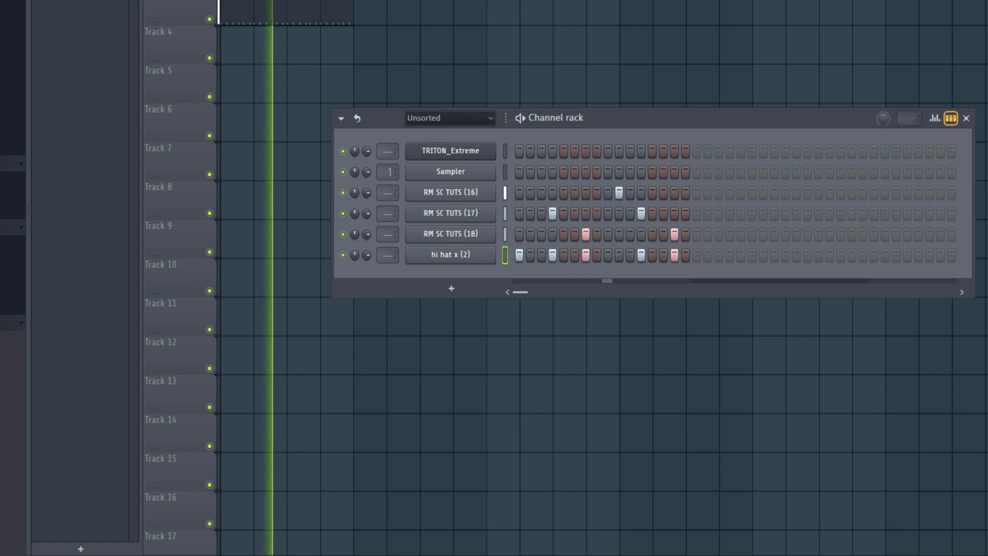
- Add the hi hat 3 x sample to the channel rack and place a Pattern 4 clip at bar 1 of Track 4
left_click_drag(10, 360, 454, 271)
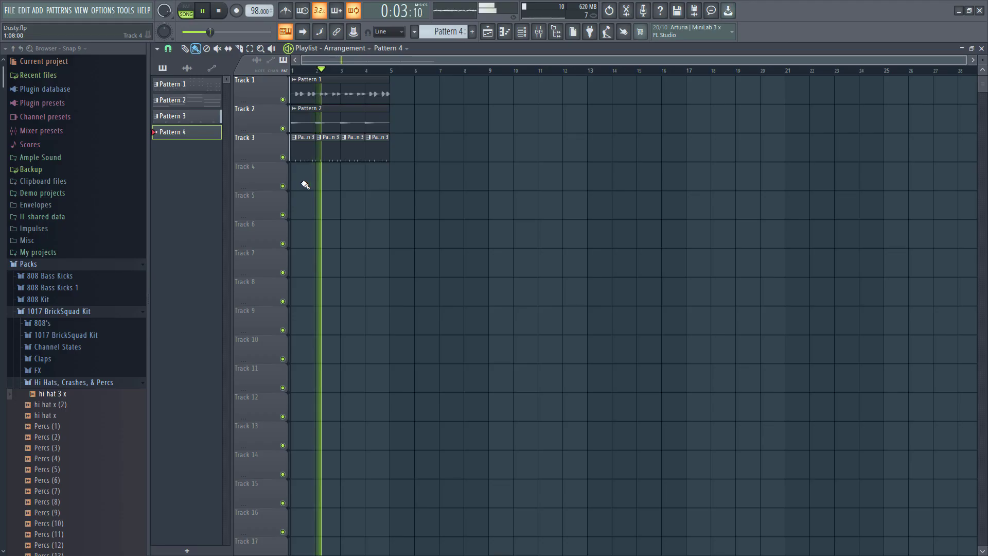
left_click(234, 53)
key("F6")
key("space")
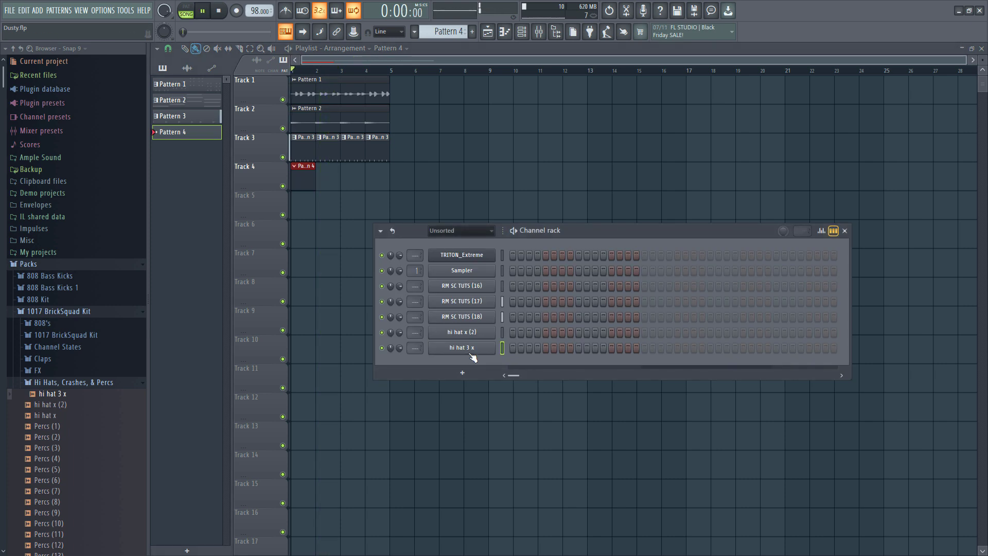
- Draw a two-step C5 note at step 11 of bar 1 in the hi hat 3 x piano roll
right_click(475, 349)
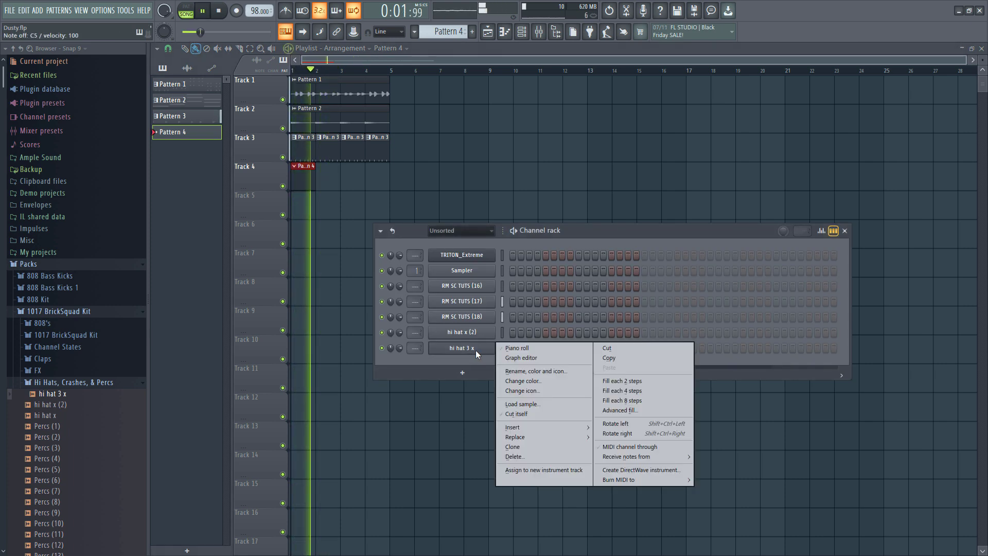
left_click(517, 348)
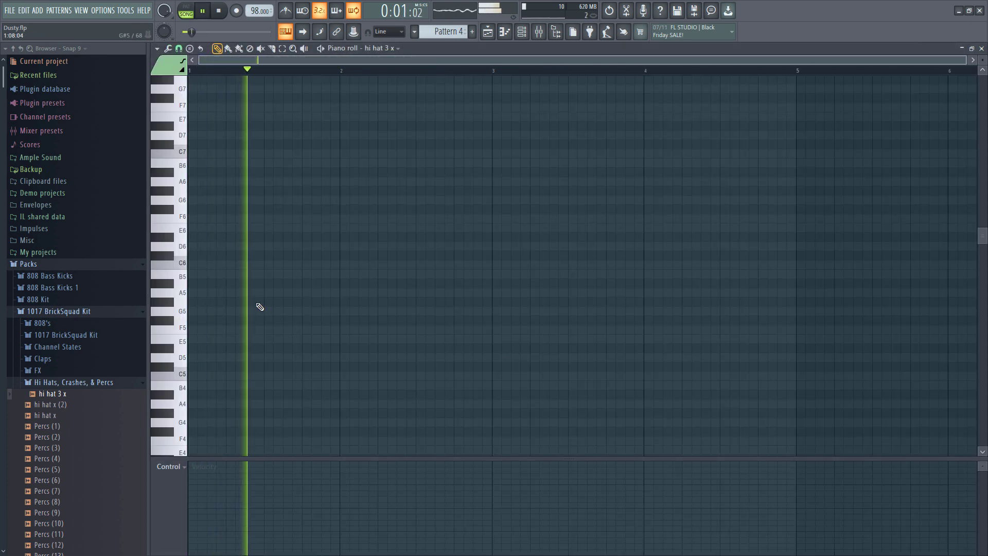
left_click(288, 376)
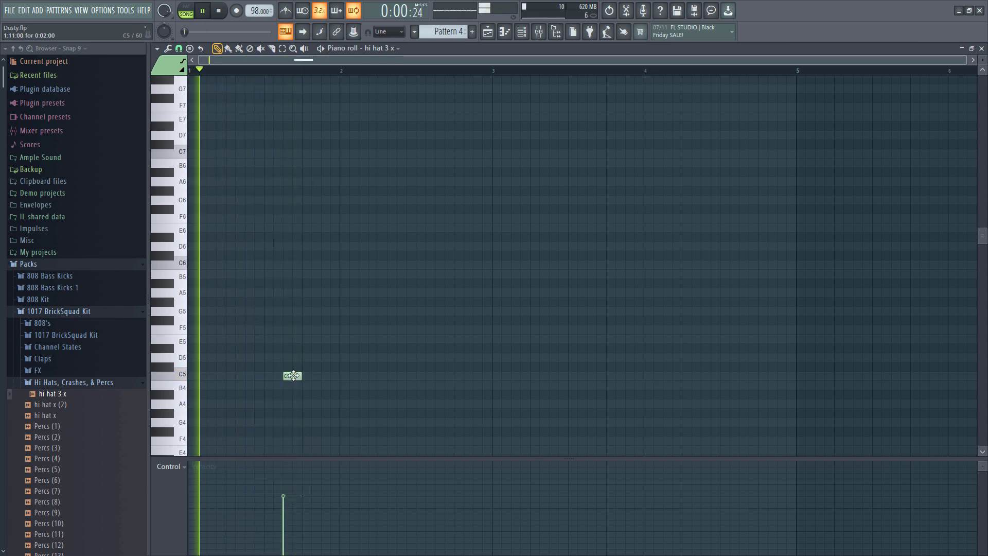
- Chop the C5 note in the hi hat 3 x piano roll into four equal notes with the chopper tool and accept
left_click(157, 49)
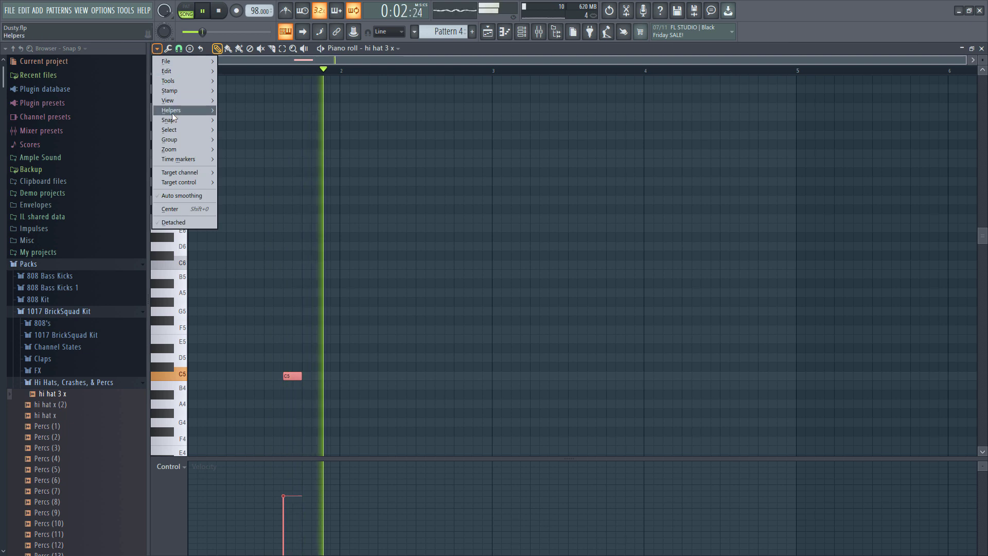
mouse_move(179, 81)
left_click(257, 163)
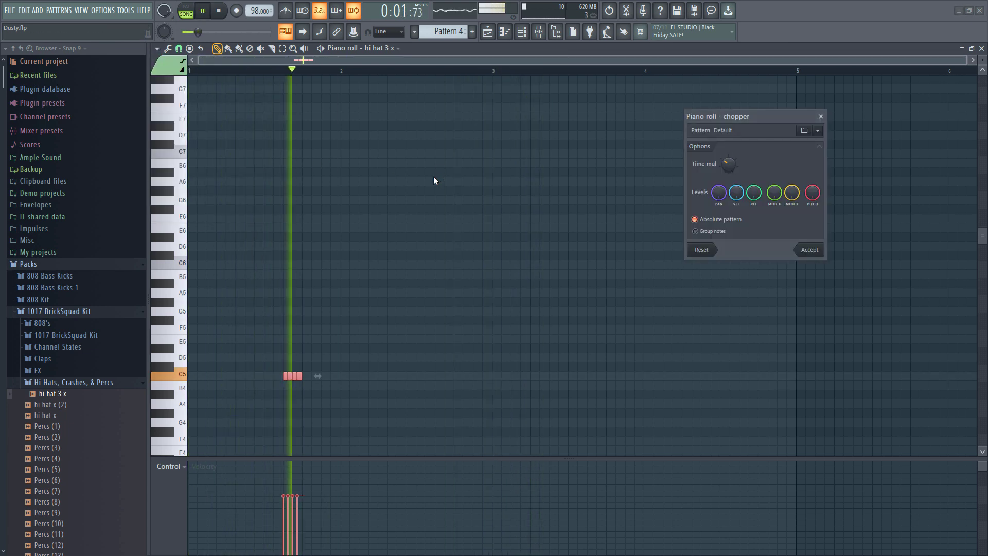
left_click_drag(731, 162, 728, 171)
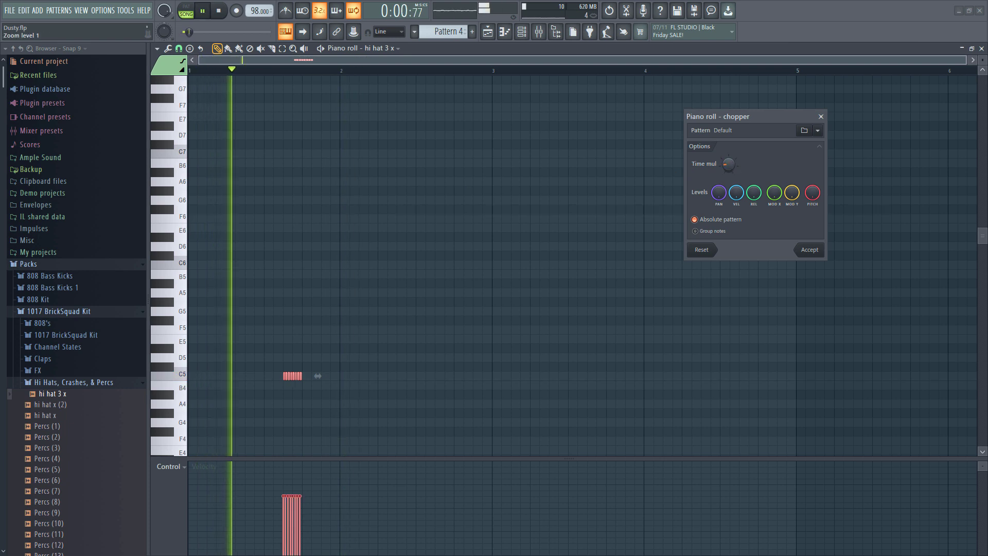
key("space")
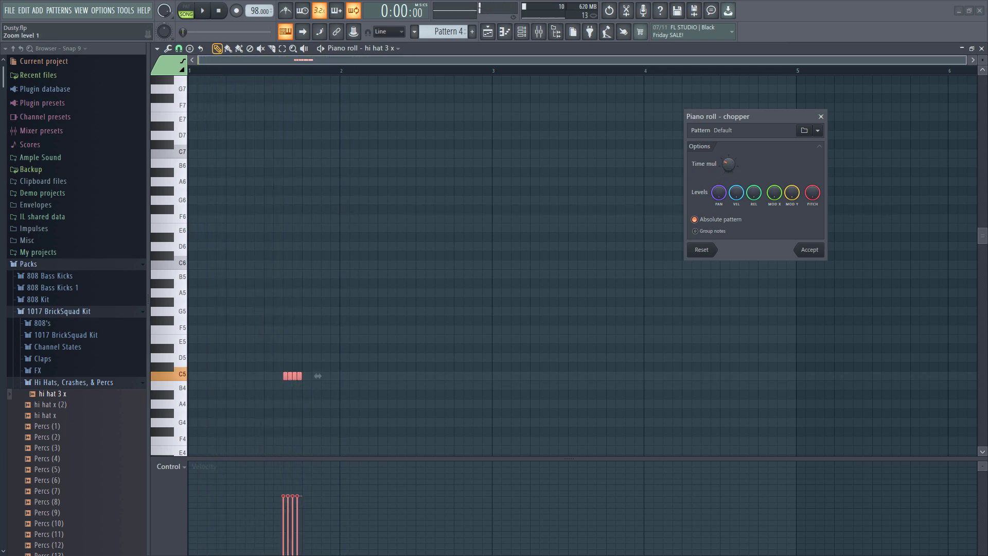
key("space")
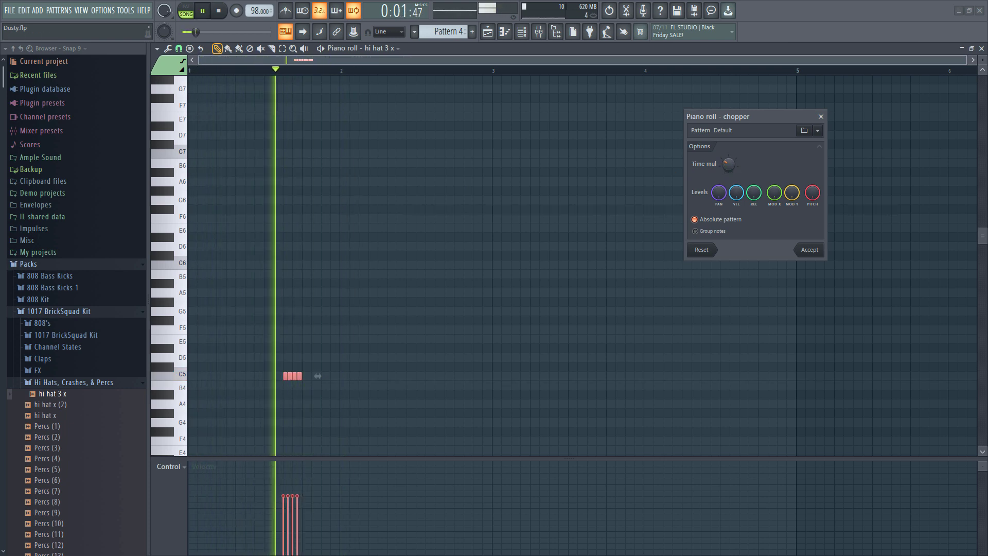
left_click(811, 251)
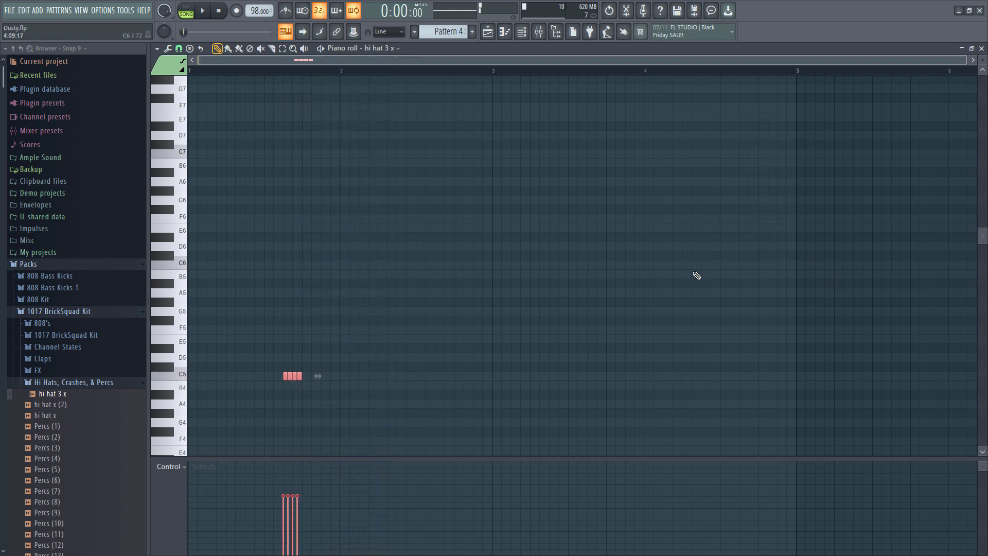
- Add a one-step C5 note at step 7 of bar 2 in the hi hat 3 x piano roll
scroll(324, 363, "up", 2)
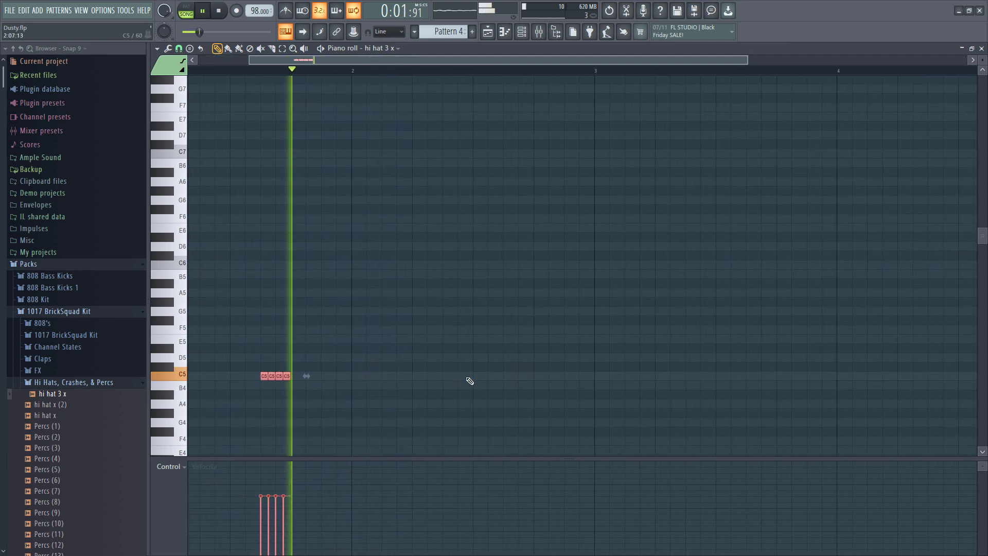
left_click(462, 381)
left_click(446, 376)
key("space")
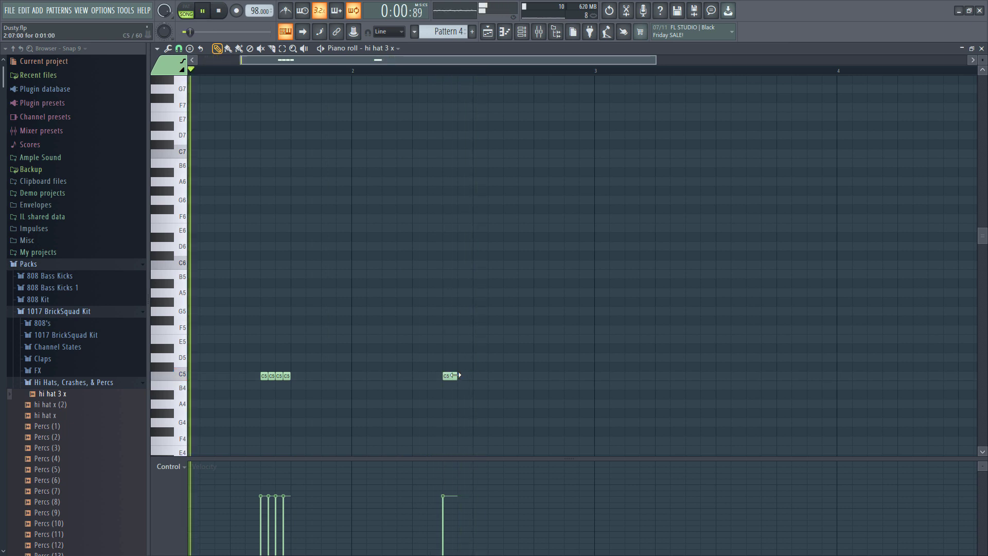
- Change the piano roll snap, move the bar 2 hi hat note slightly earlier and longer, and add another C5 directly after it
left_click(178, 49)
left_click(193, 174)
key("space")
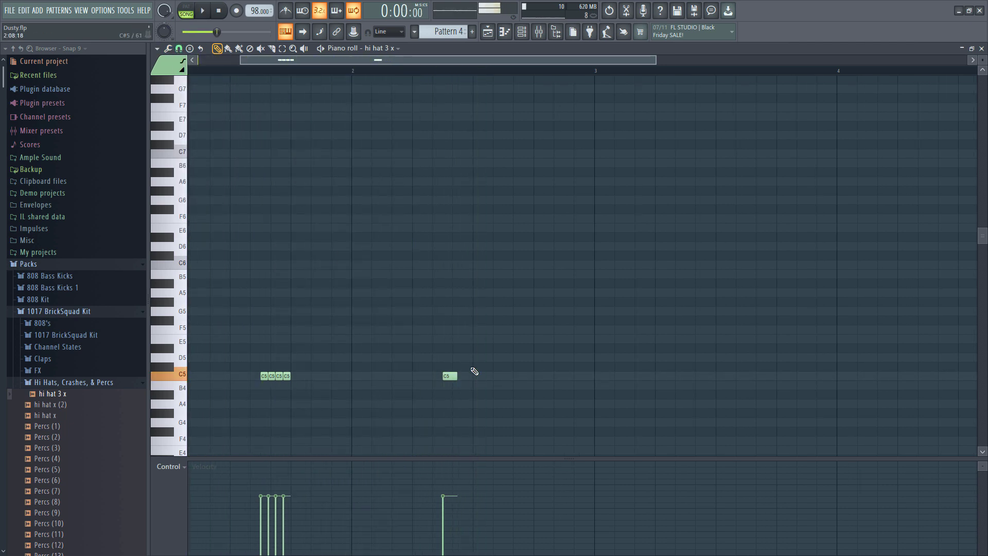
left_click_drag(449, 379, 451, 378)
key("ctrl+q")
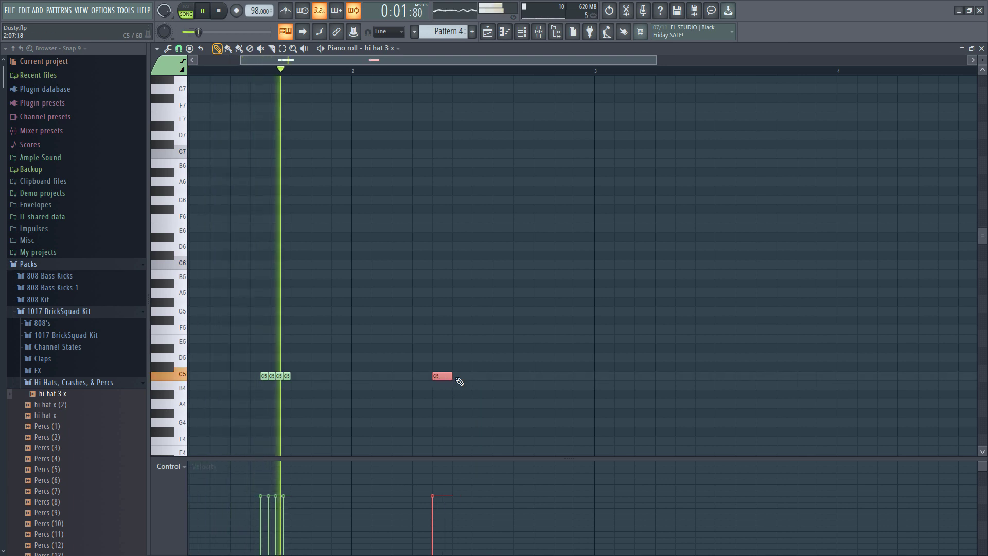
left_click(457, 377)
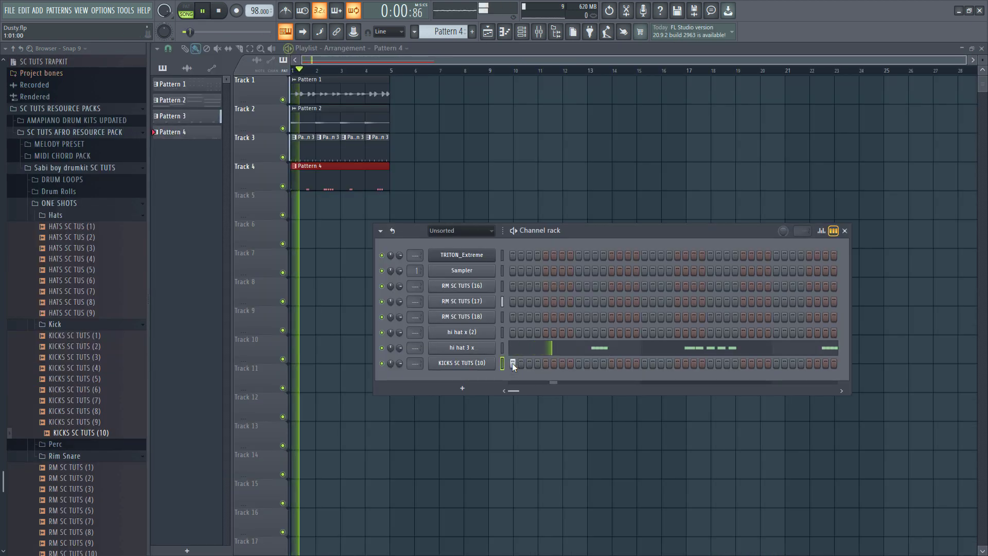
- Add a KICKS SC TUTS (10) hit on step 2 of bar 2, try one on step 16 and remove it, and replay
left_click(652, 362)
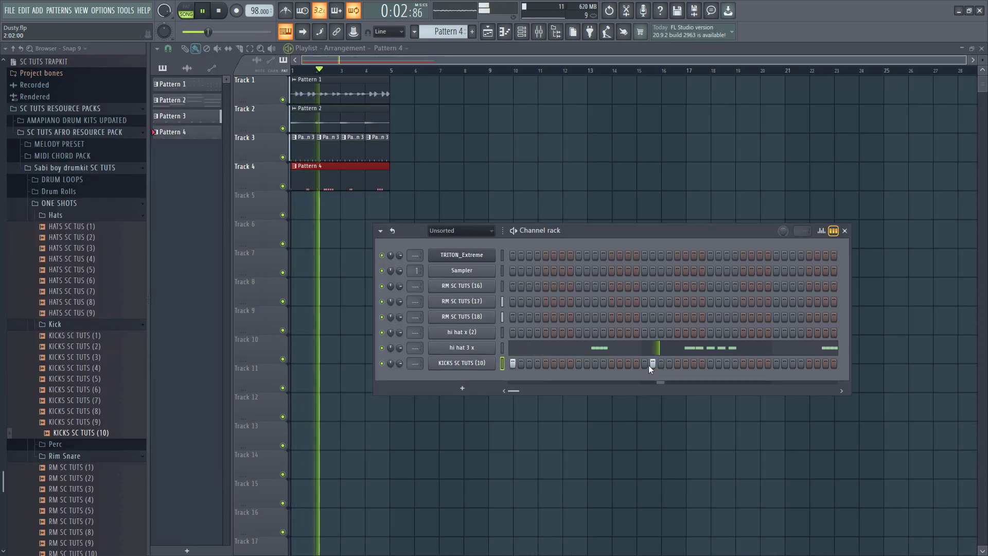
left_click(768, 366)
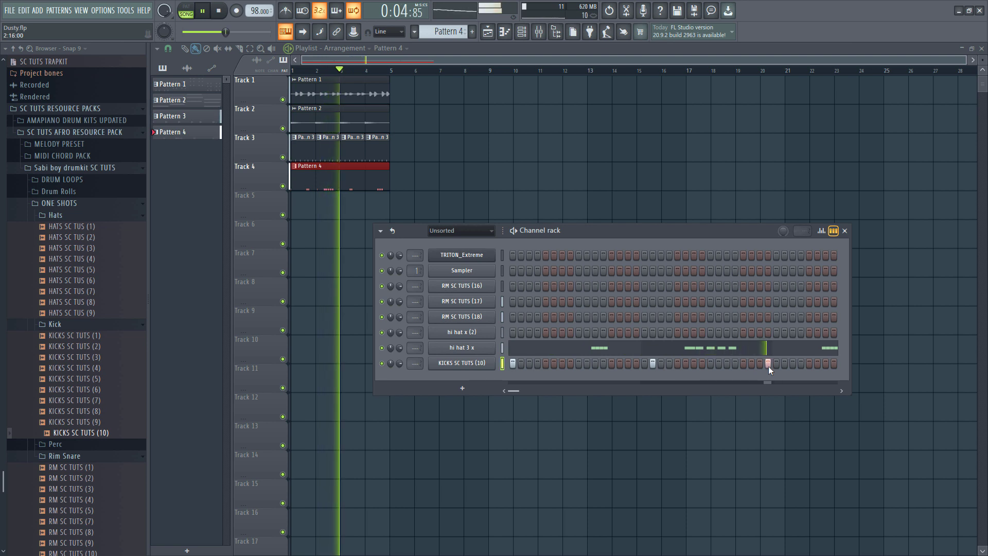
right_click(768, 366)
key("space")
key("space")
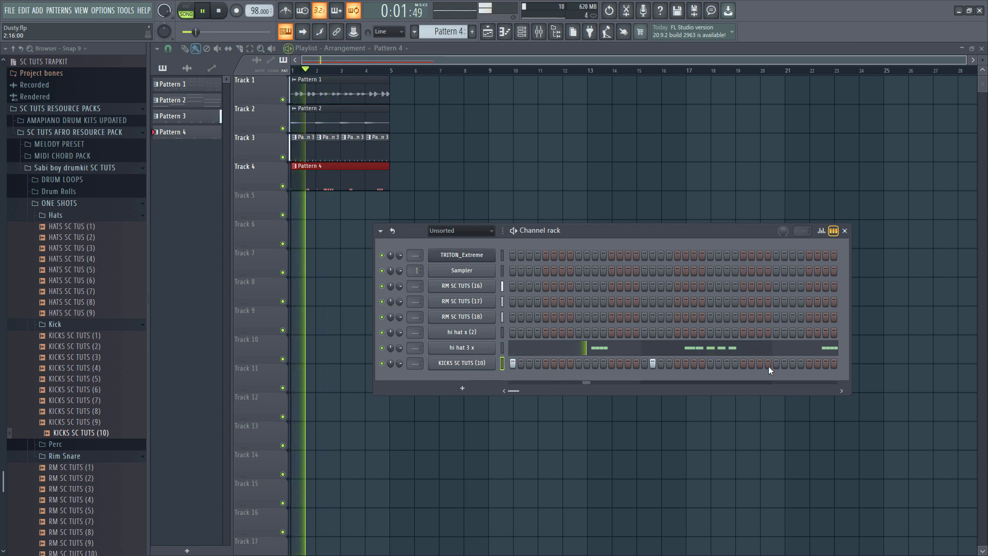
- Extend the KICKS SC TUTS (10) pattern with C5 notes through bar 4 in the piano roll and close it
key("F7")
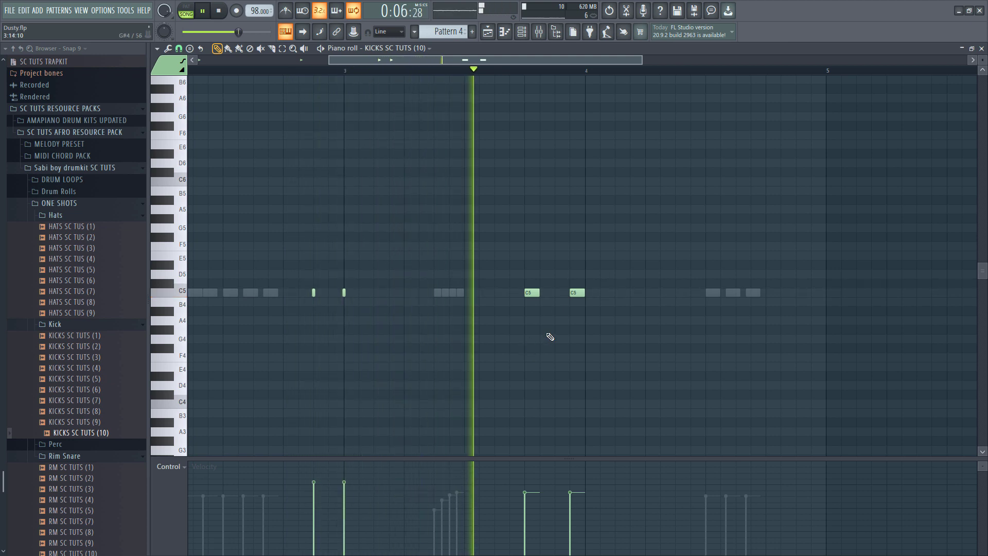
key("space")
scroll(547, 334, "down", 1)
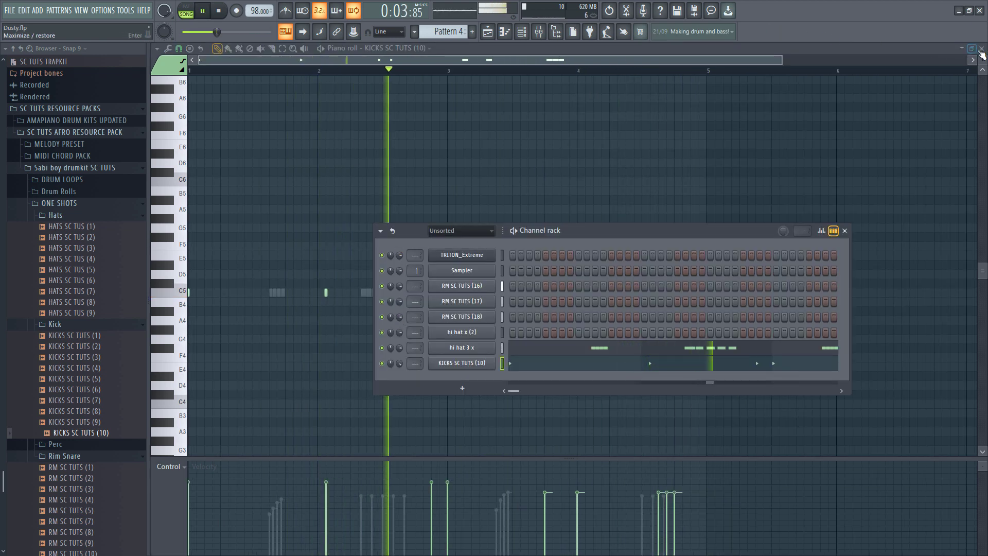
left_click(981, 48)
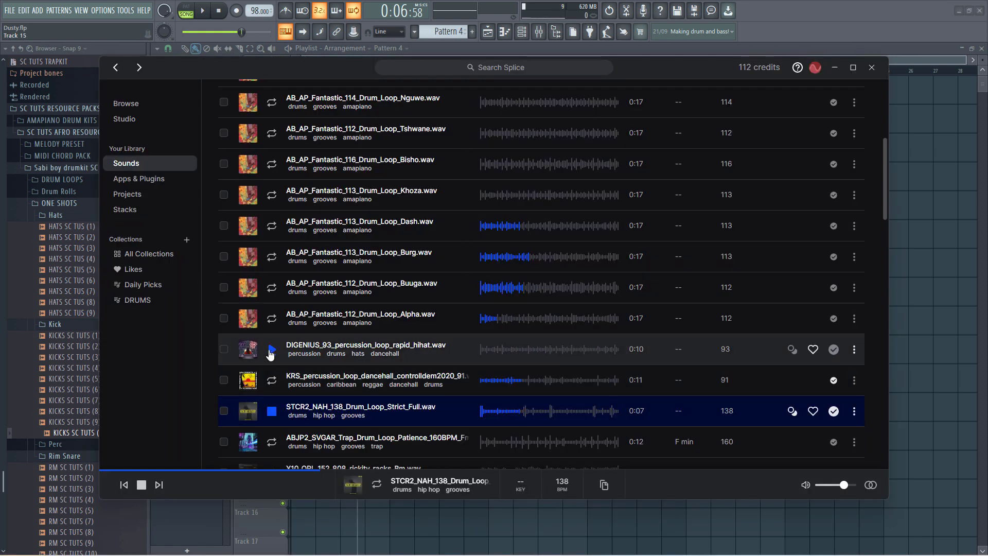
- Preview DIGENIUS_93_percussion_loop_rapid_hihat.wav in Splice, place it at bar 1 of Track 5 in the FL Studio playlist, and open its settings
left_click(269, 349)
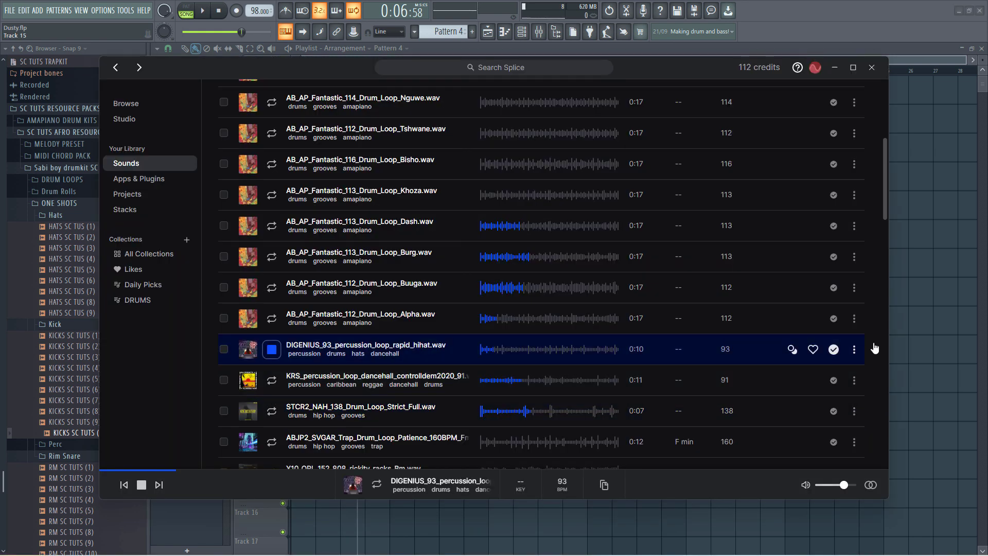
left_click_drag(920, 331, 320, 205)
double_click(320, 206)
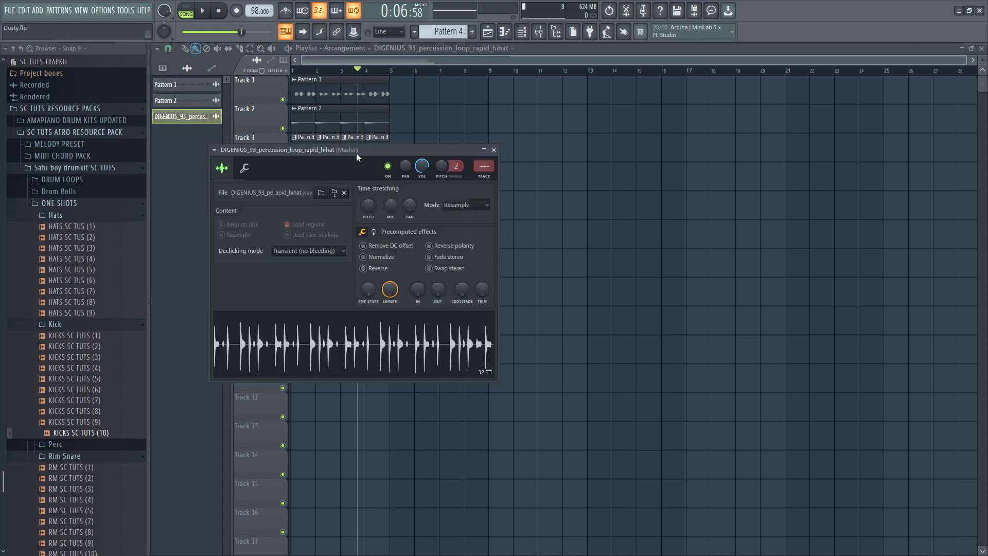
- Fit the percussion loop to 4 bars, change its time stretching mode from Resample, and play the arrangement
left_click_drag(356, 153, 640, 209)
right_click(696, 263)
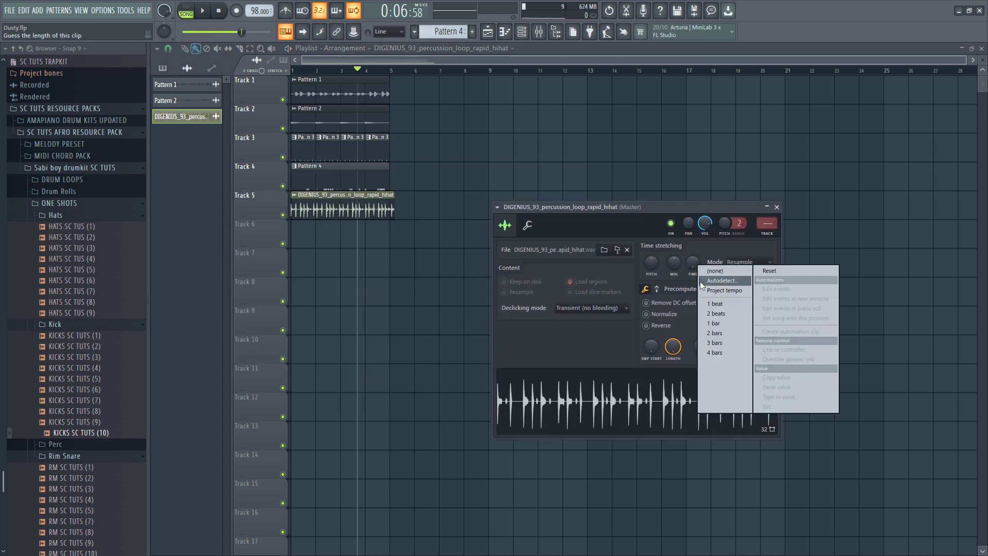
left_click(714, 353)
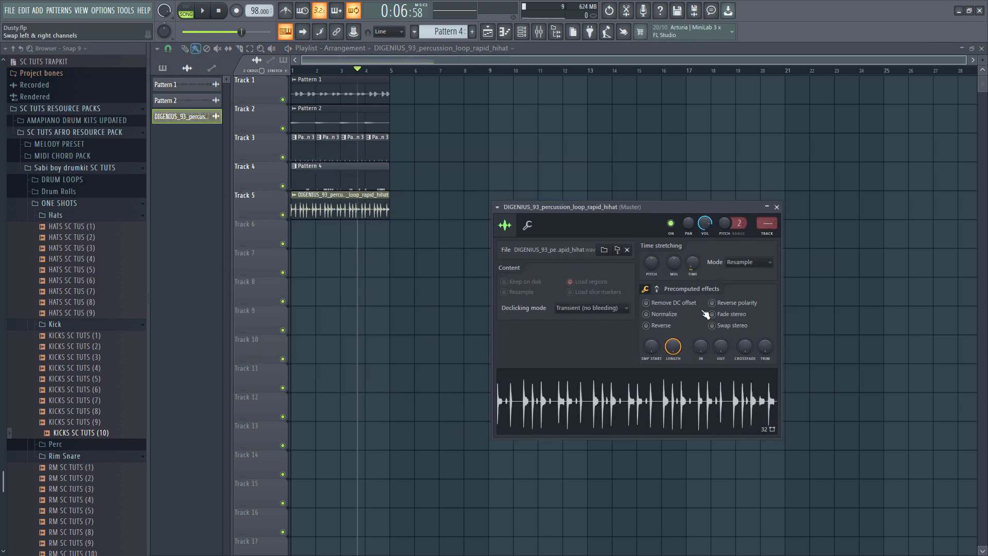
left_click(746, 266)
left_click(740, 290)
key("space")
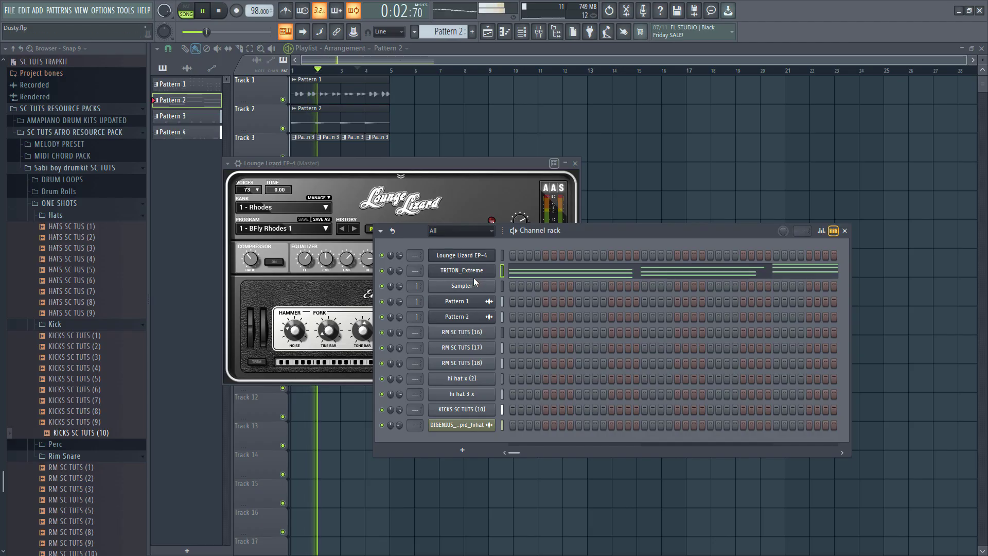
- Cut the chord notes from TRITON_Extreme in Pattern 2 and paste them into the Lounge Lizard EP-4 channel
right_click(497, 272)
left_click(619, 273)
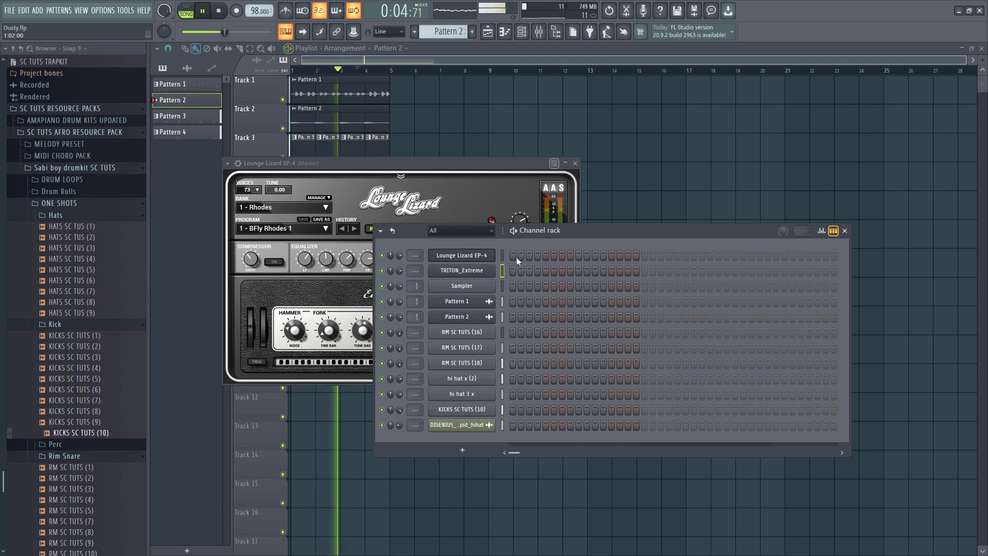
right_click(494, 256)
left_click(610, 276)
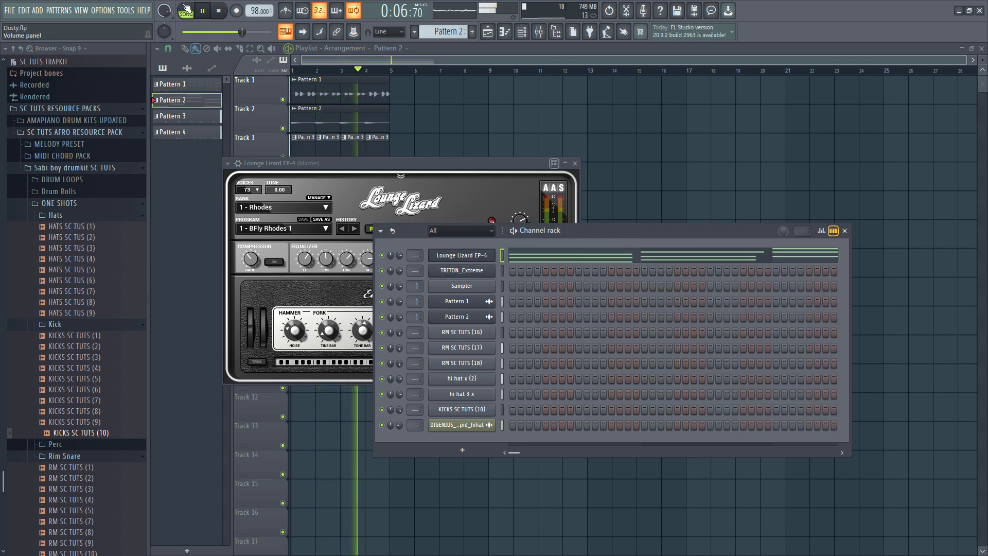
- Transpose the Lounge Lizard EP-4 chords down one octave and scale their velocities to 61%
left_click(530, 253)
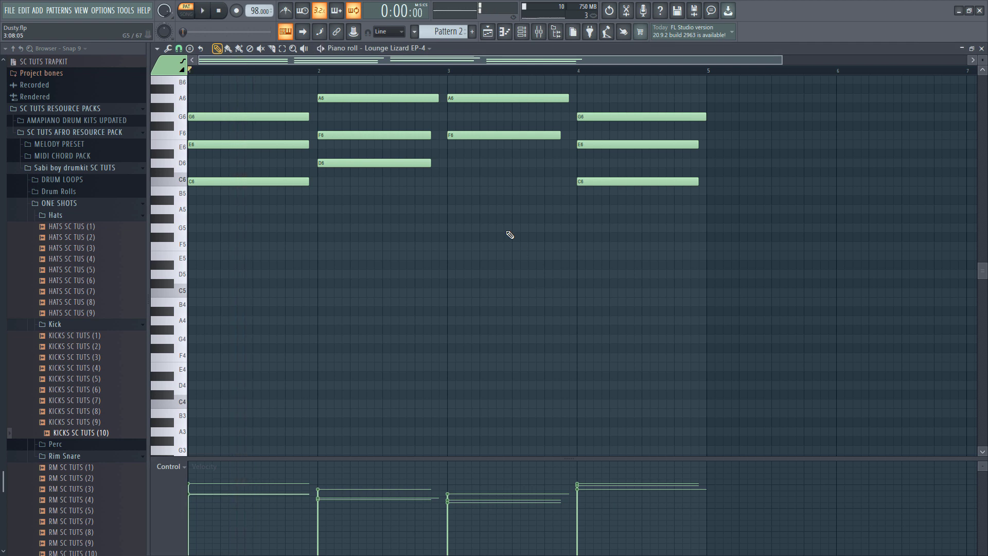
key("alt+x")
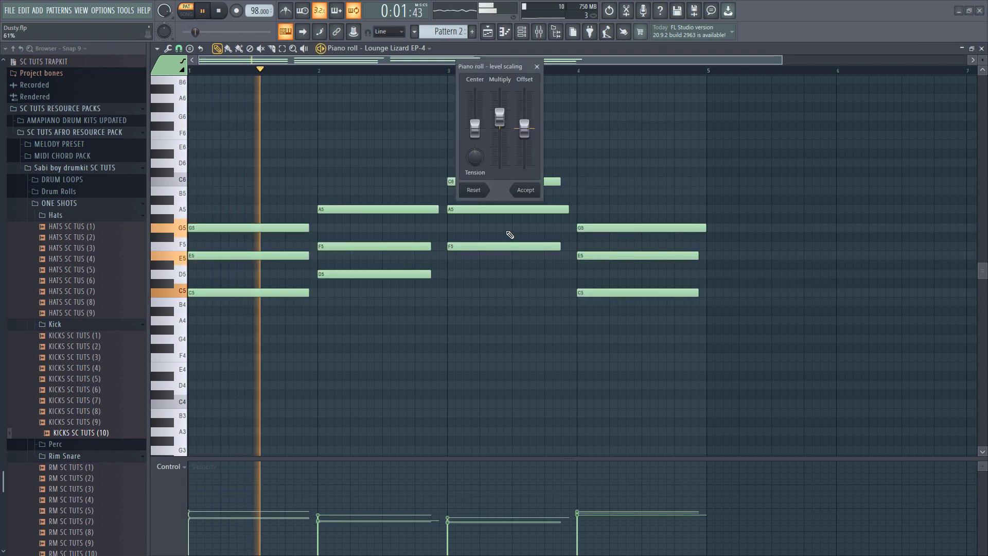
left_click(525, 190)
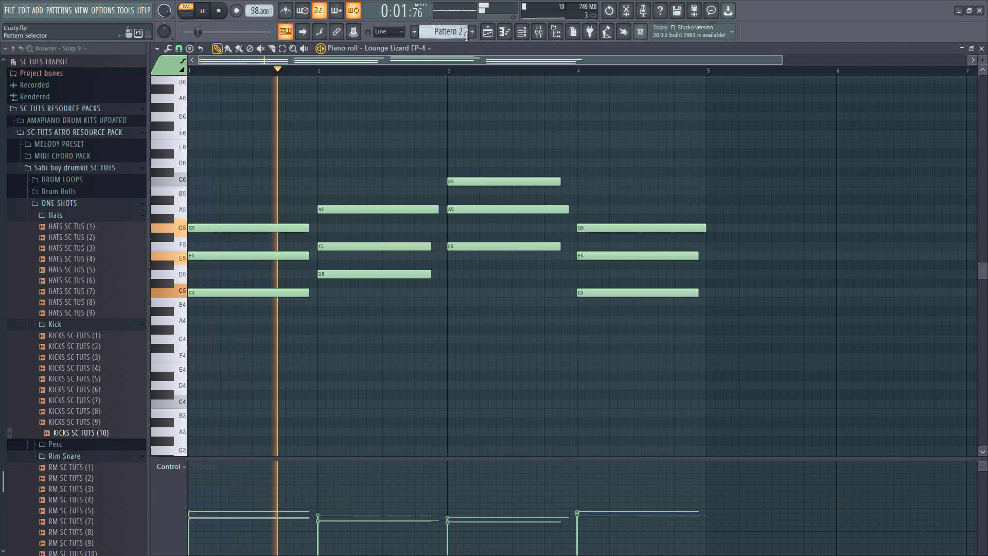
- Place a Pattern 2 clip at bar 1 of Track 6 and play the arrangement
left_click(488, 32)
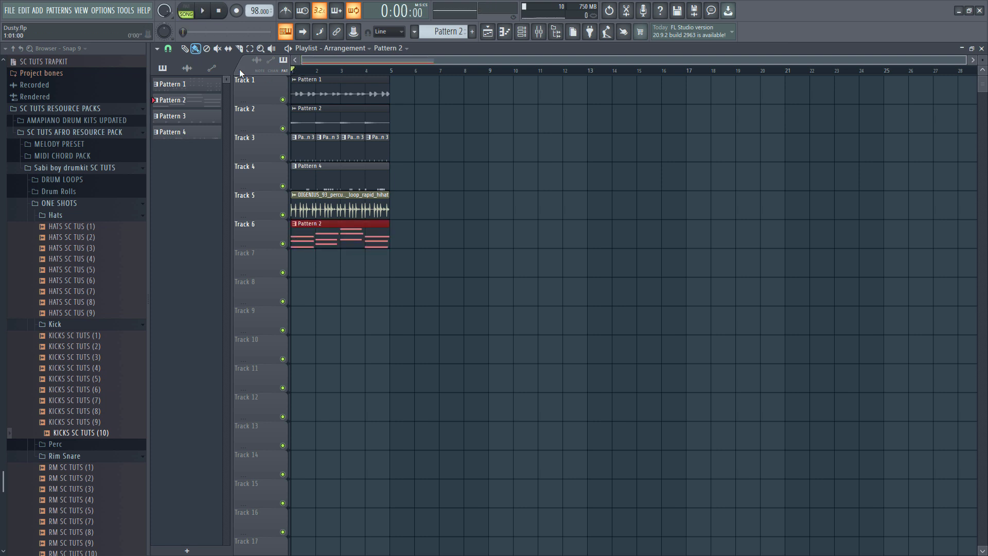
key("space")
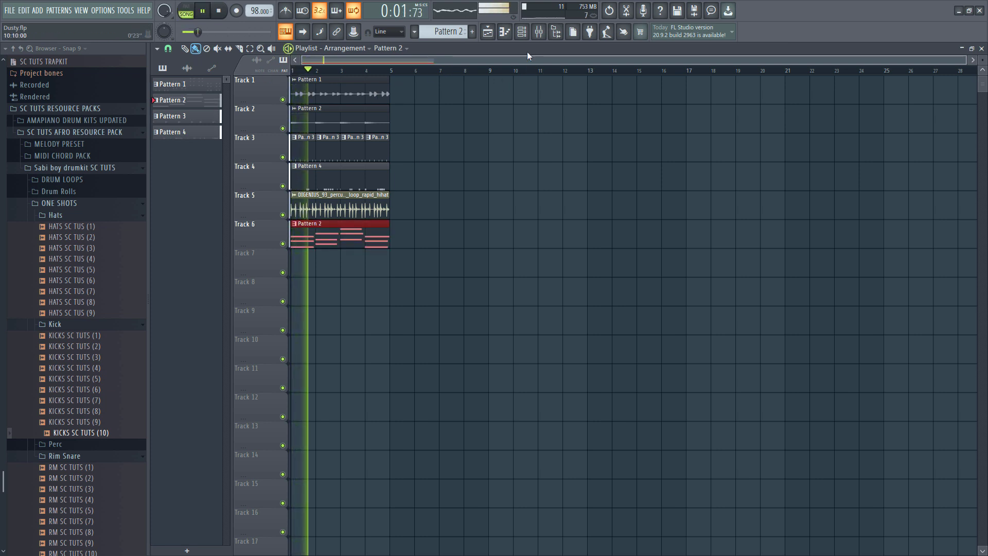
- Add a second TRITON_Extreme channel with the Watermark program in Pattern 5 and paste the chord notes into it
left_click(521, 32)
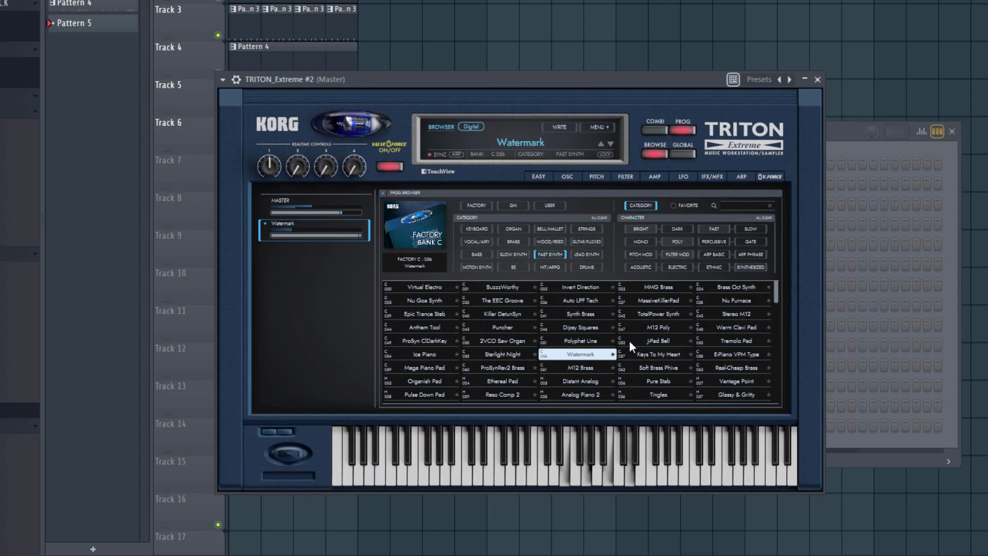
left_click(818, 79)
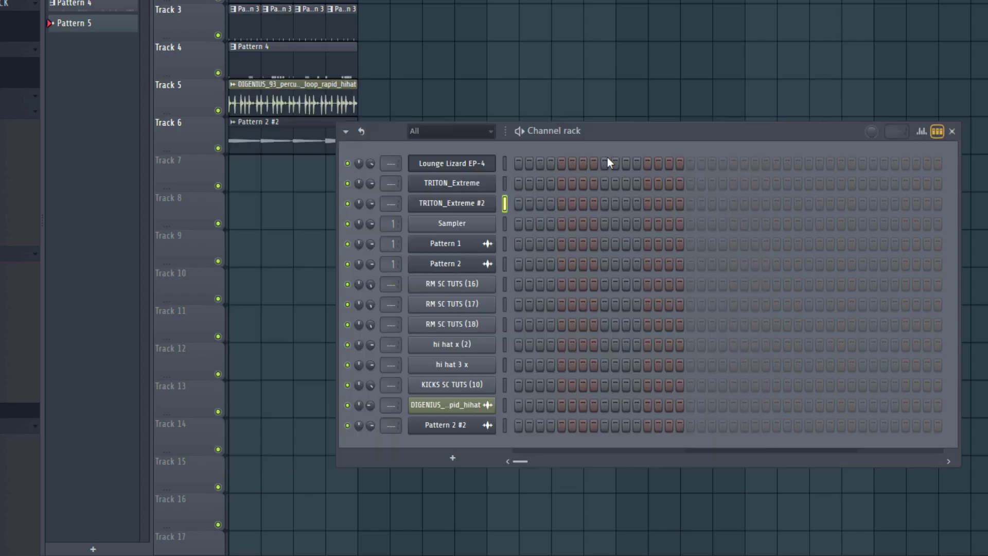
right_click(486, 203)
left_click(644, 229)
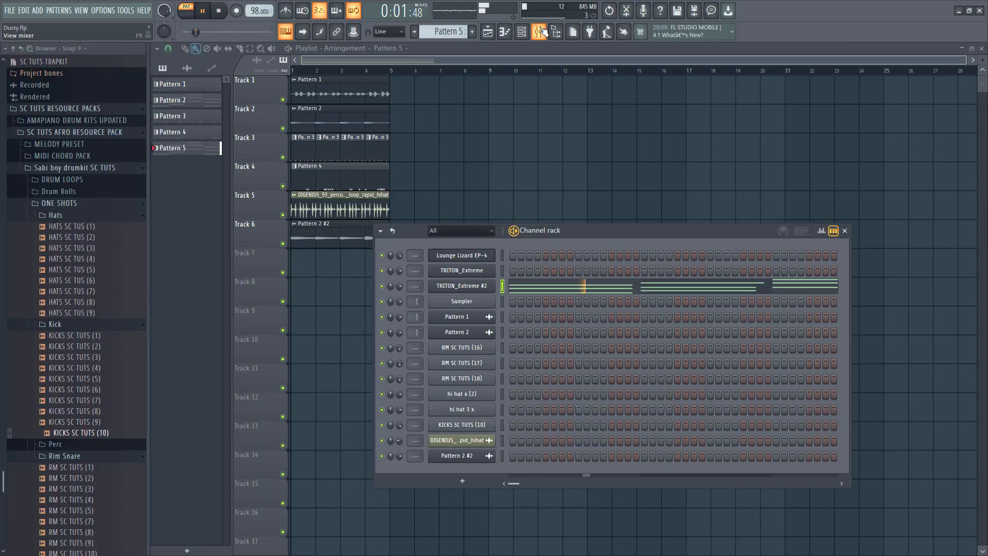
- Route TRITON_Extreme #2 to mixer track 2 and load Gross Beat in its first effect slot
left_click(540, 32)
left_click(251, 191)
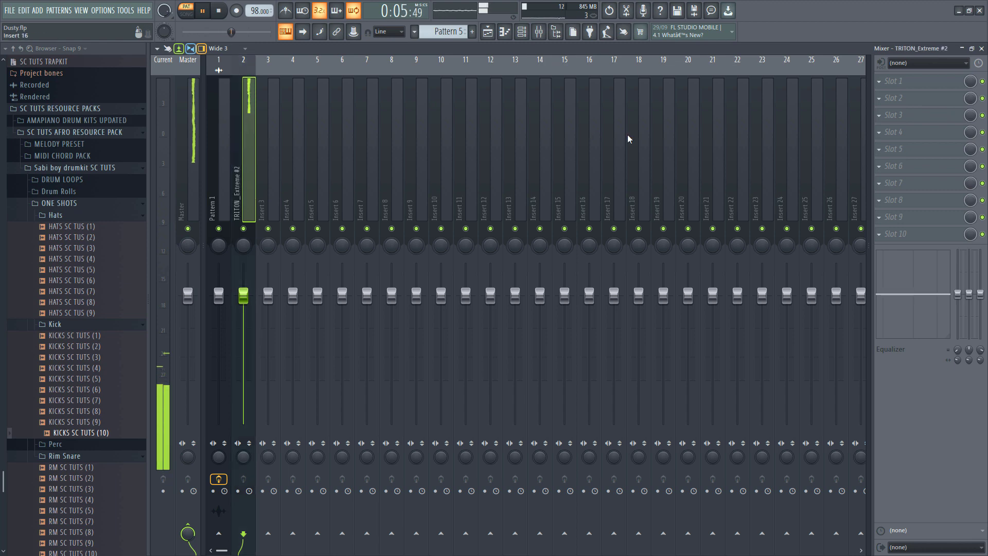
left_click(939, 80)
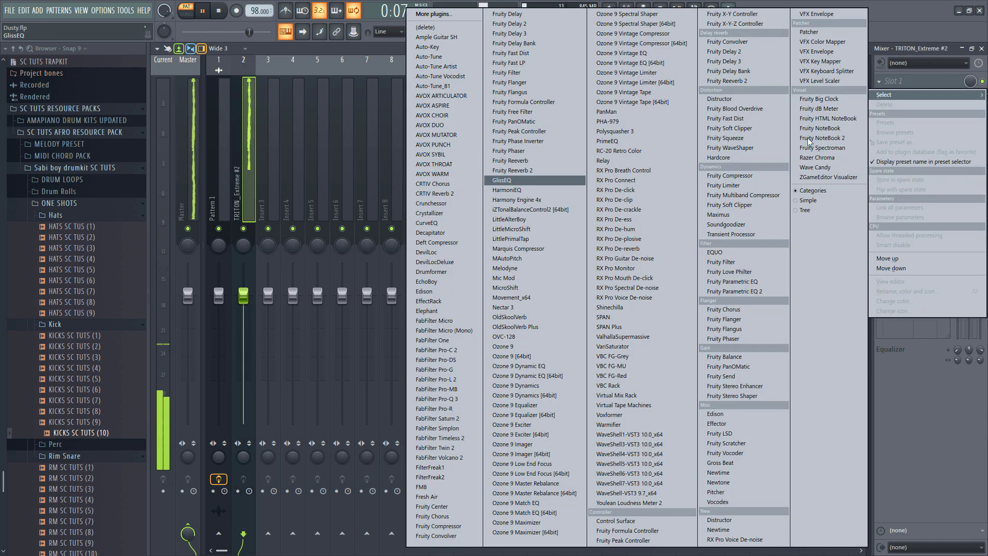
left_click(728, 462)
left_click(290, 403)
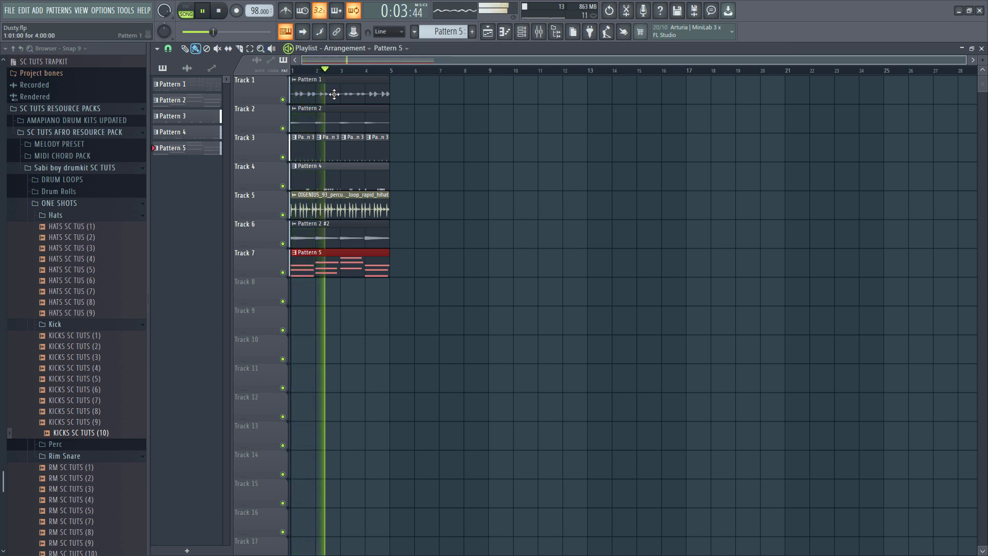
- Load the Medieval Jig program in TRITON_Extreme #2 and return to the playlist
left_click(522, 35)
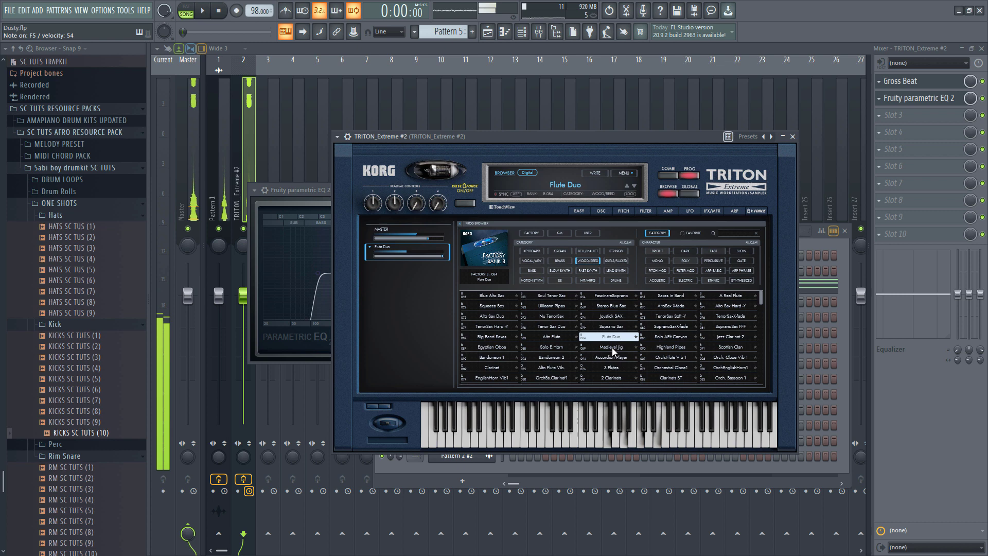
left_click(611, 347)
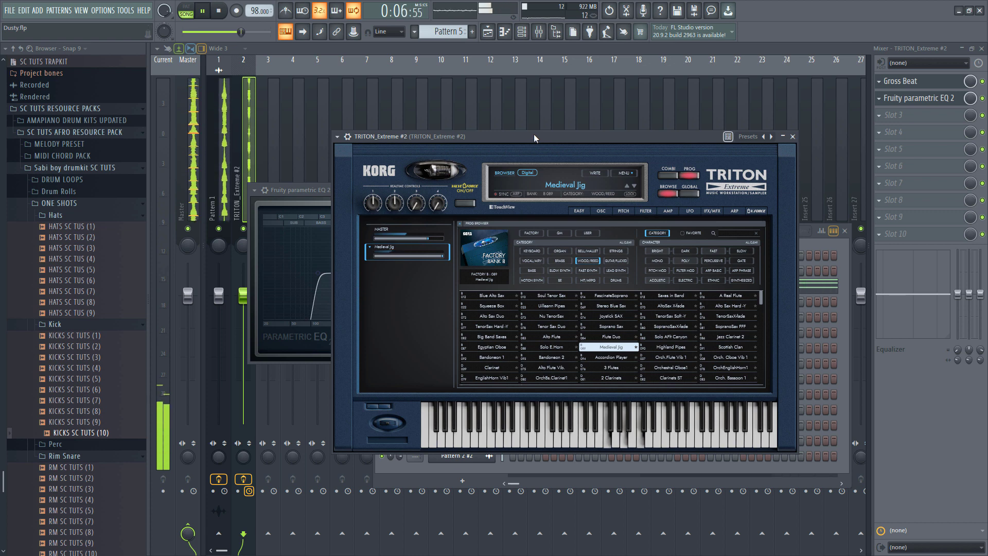
left_click(484, 38)
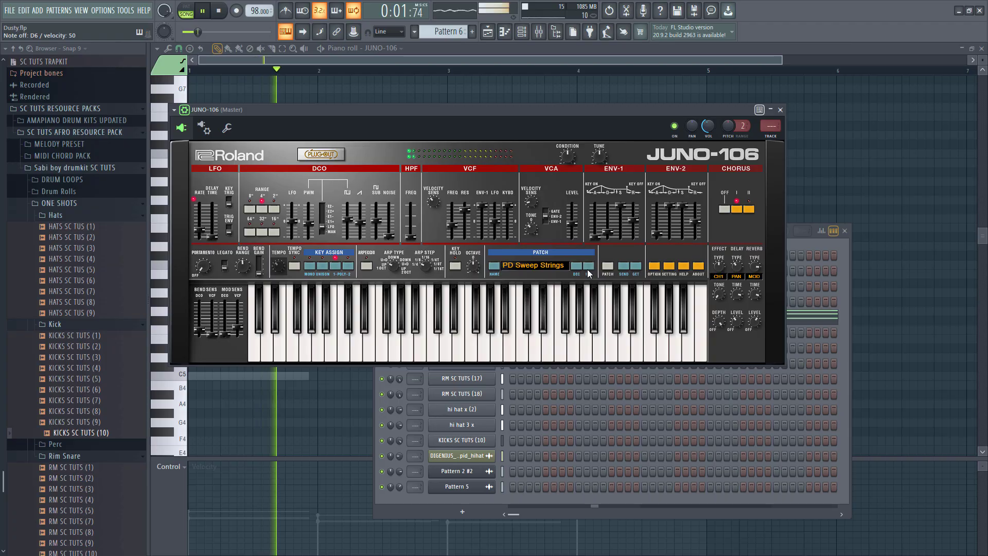
- Audition the JUNO-106 patches up to BL Magic Bells and return to the playlist
left_click(587, 270)
left_click(587, 270)
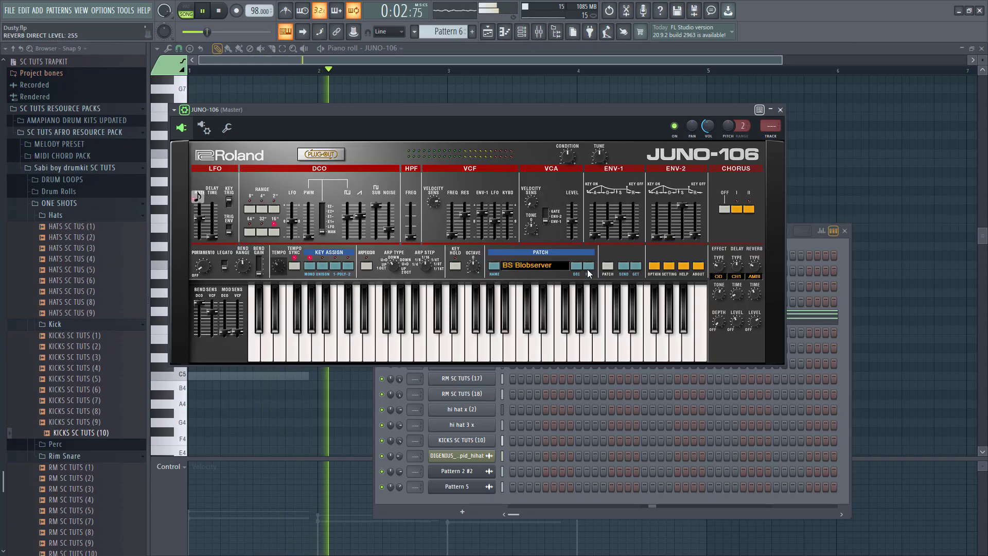
left_click(587, 269)
left_click(587, 269)
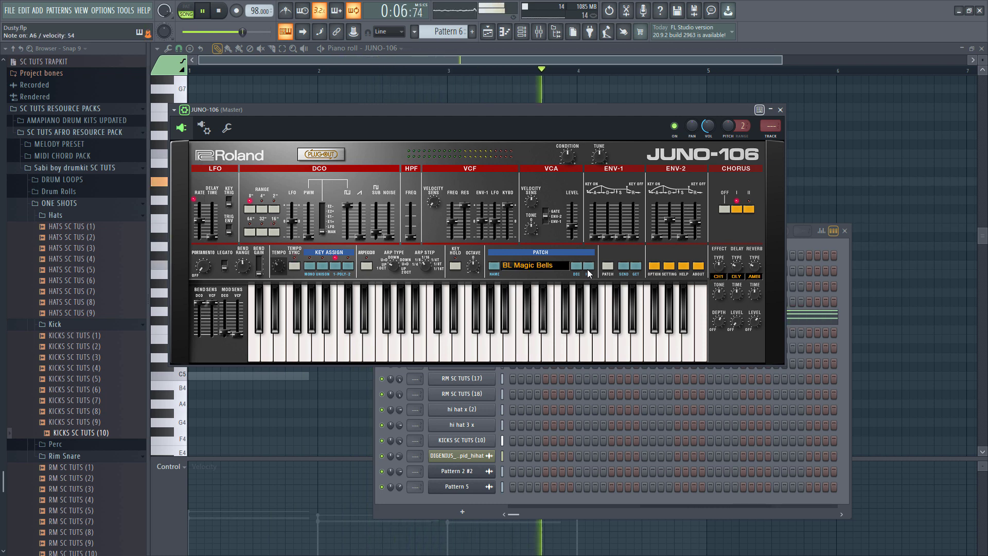
left_click(489, 33)
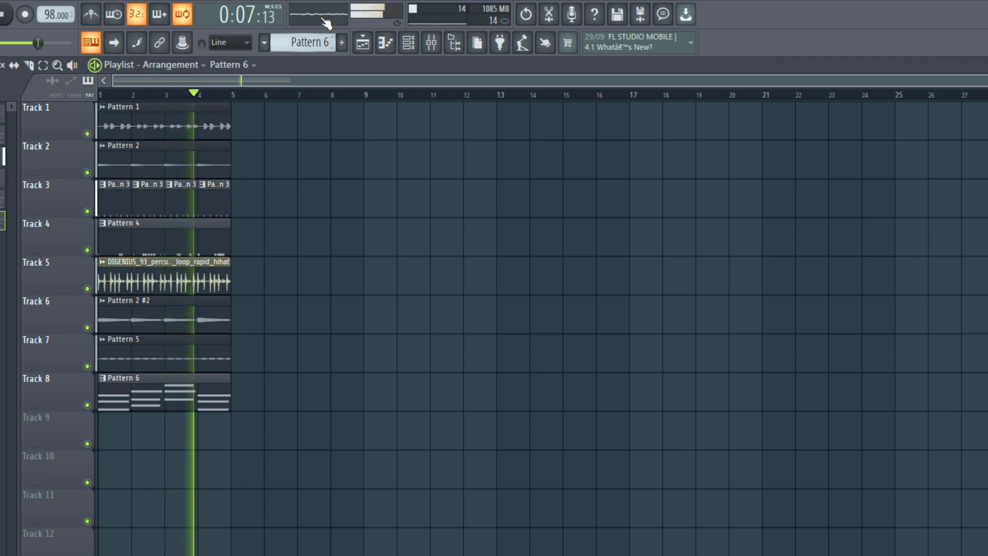
- Record a short JUNO-106 melody into a new Pattern 7 clip at bar 1 of Track 9
left_click(304, 42)
left_click(422, 44)
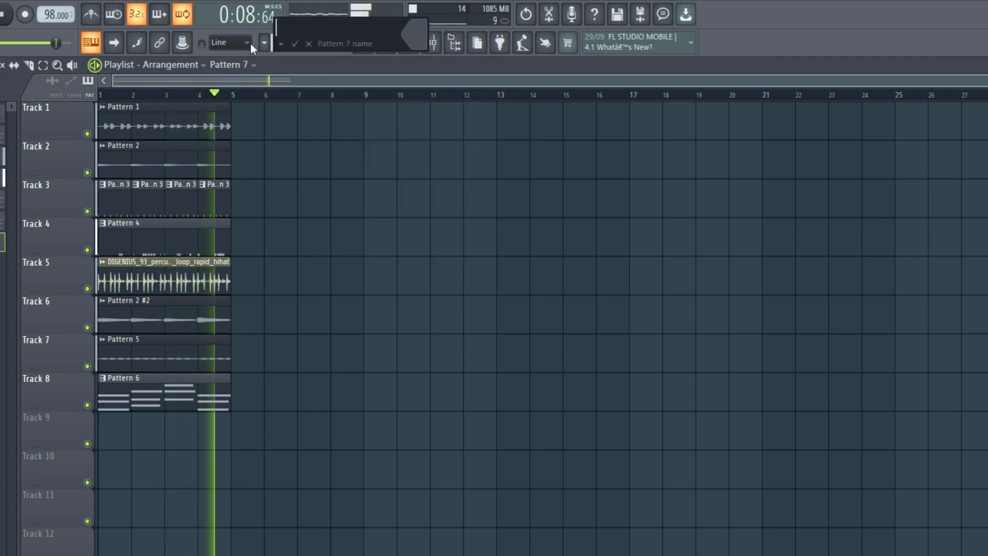
left_click(295, 44)
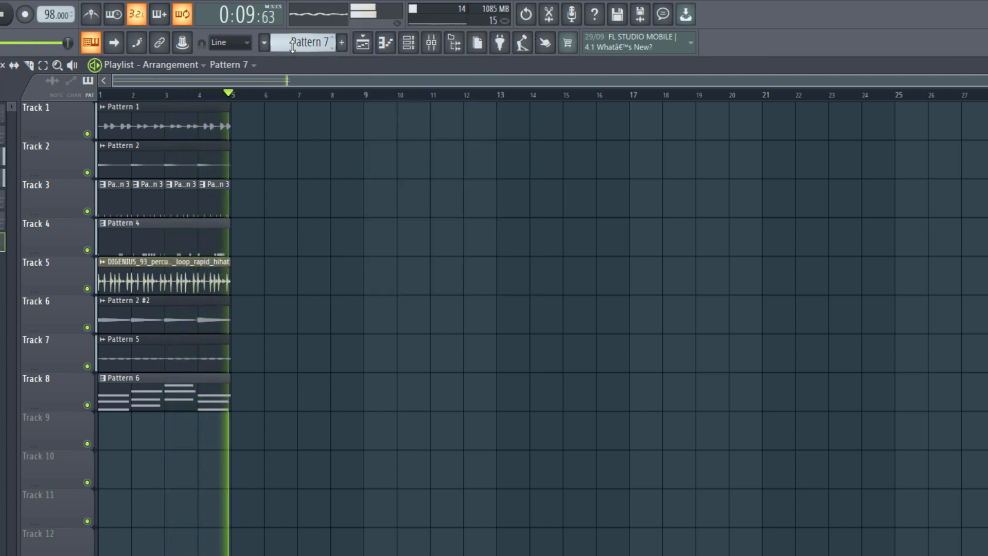
left_click(107, 435)
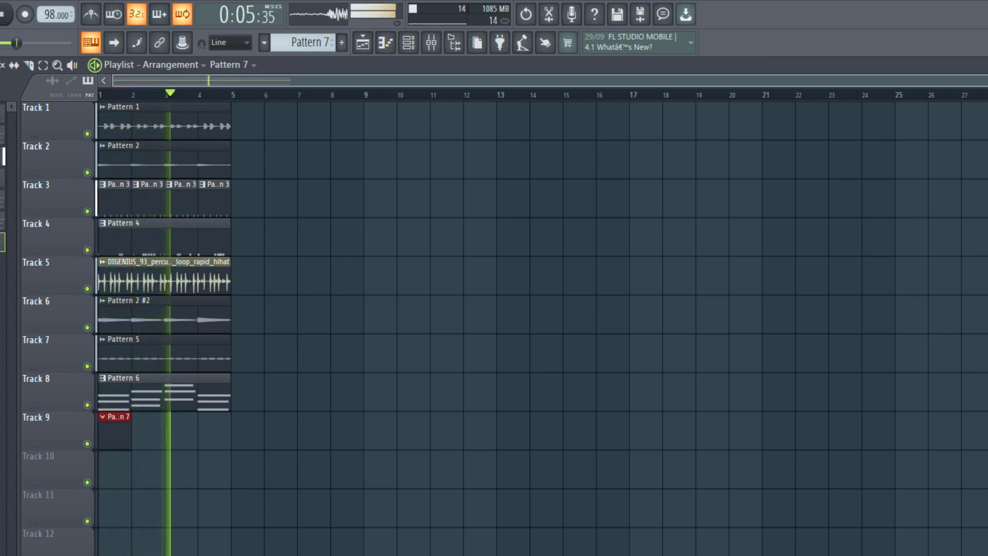
left_click(9, 20)
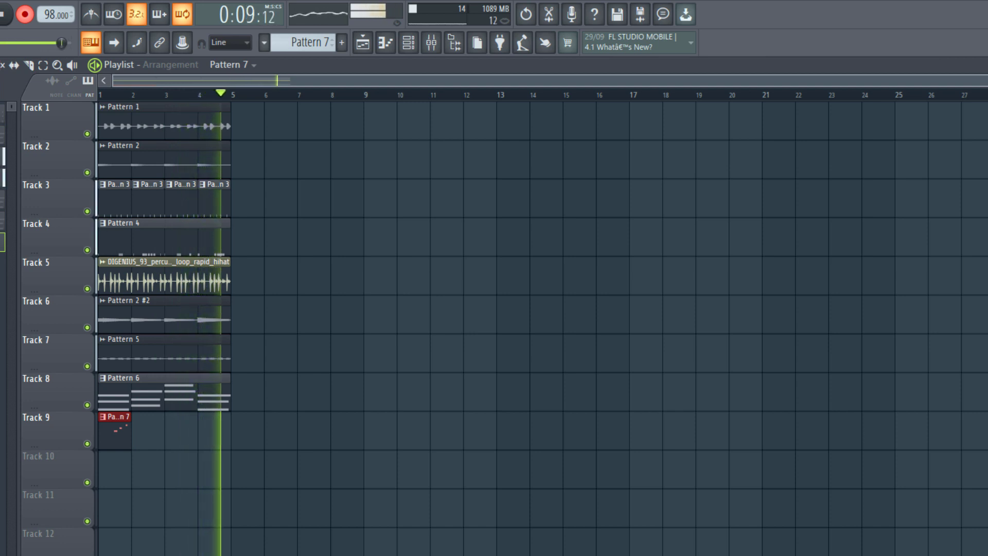
key("space")
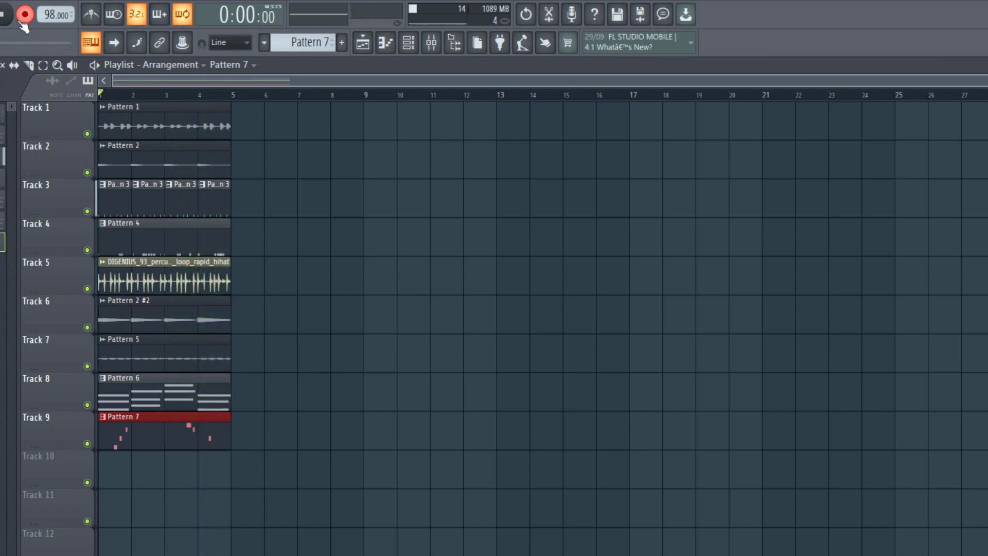
- Shift the D6 and E6 notes in bar 1 and the F6, E6, D6 phrase in bars 3 and 4 slightly later
double_click(111, 439)
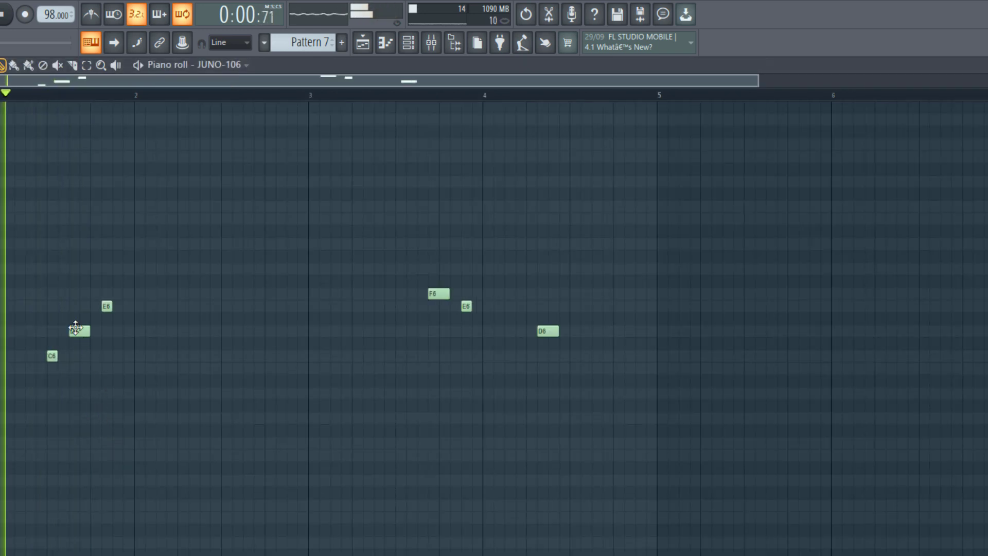
left_click_drag(75, 327, 118, 307)
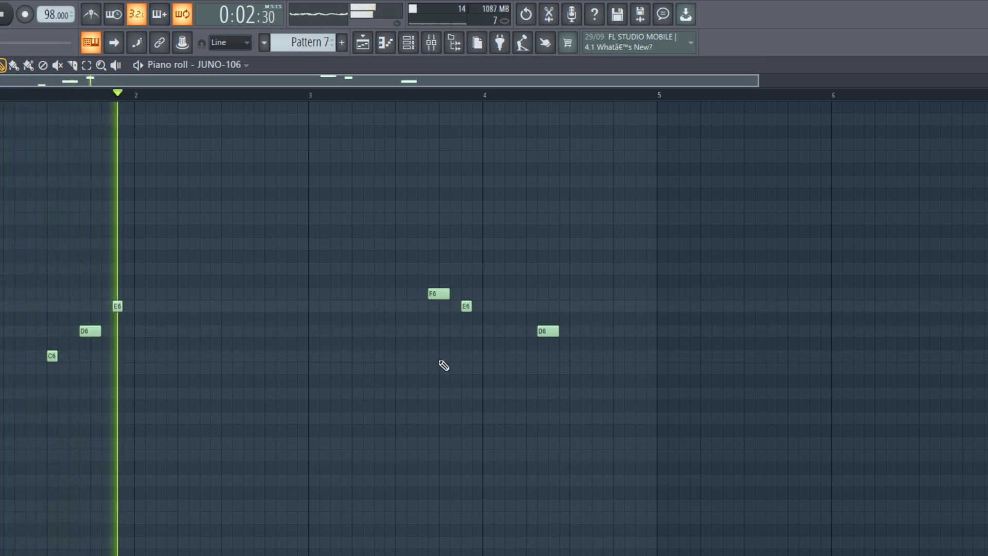
left_click_drag(426, 276, 561, 333)
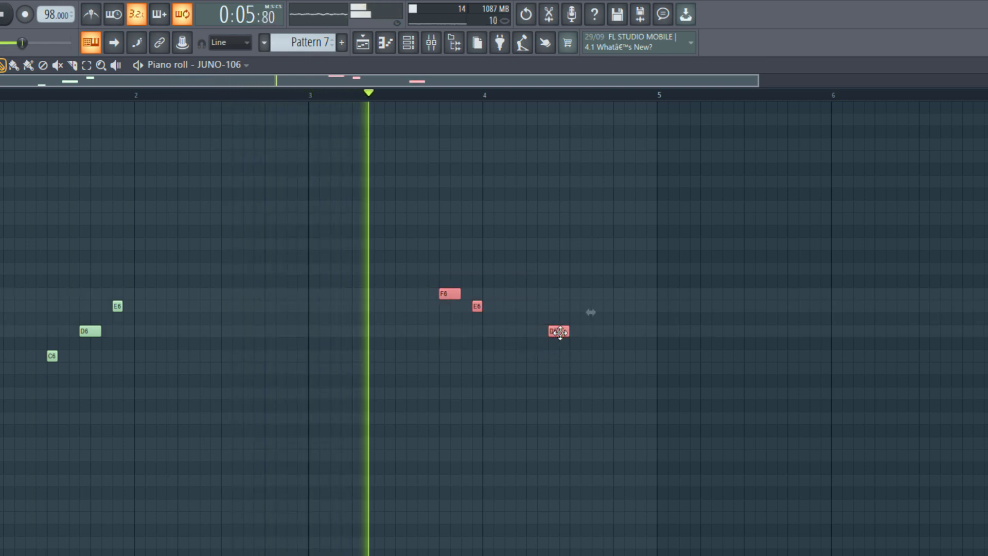
left_click(537, 370)
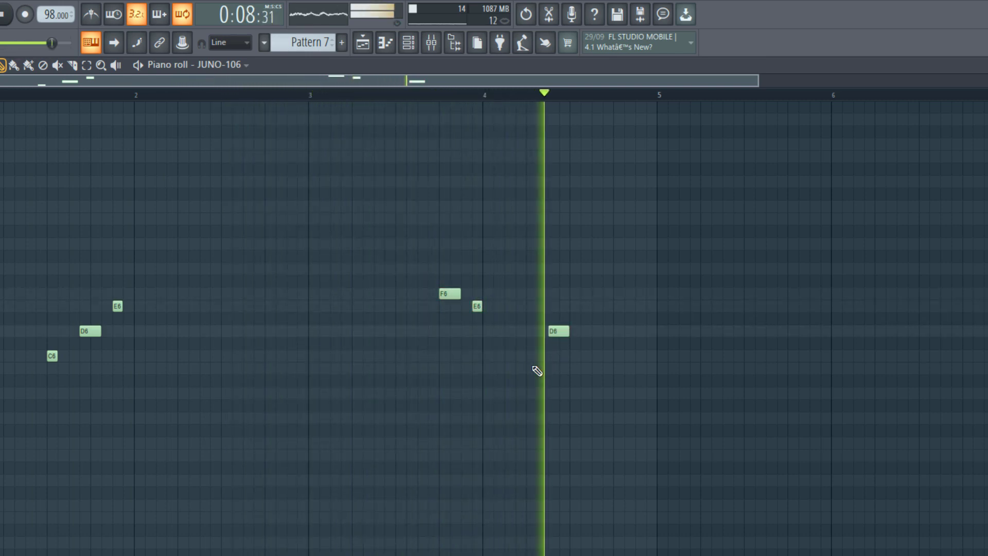
key("space")
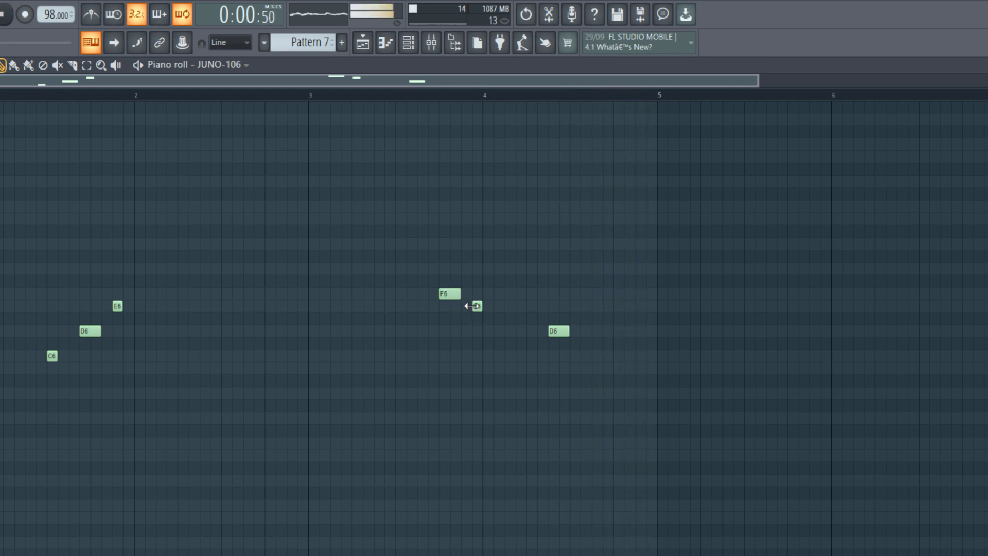
key("space")
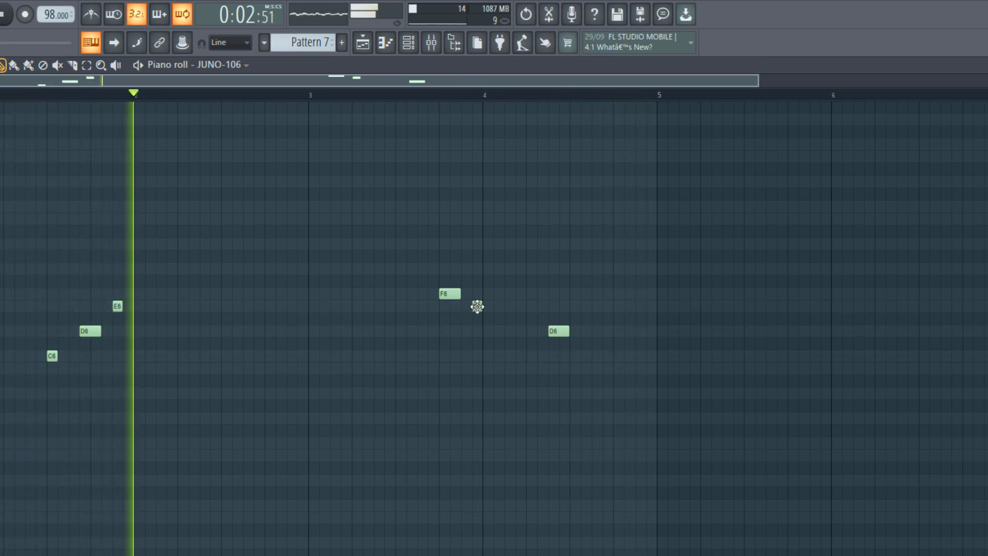
- Try the second E6 note at bar 4, and place it directly after the F6 note
left_click_drag(477, 307, 488, 306)
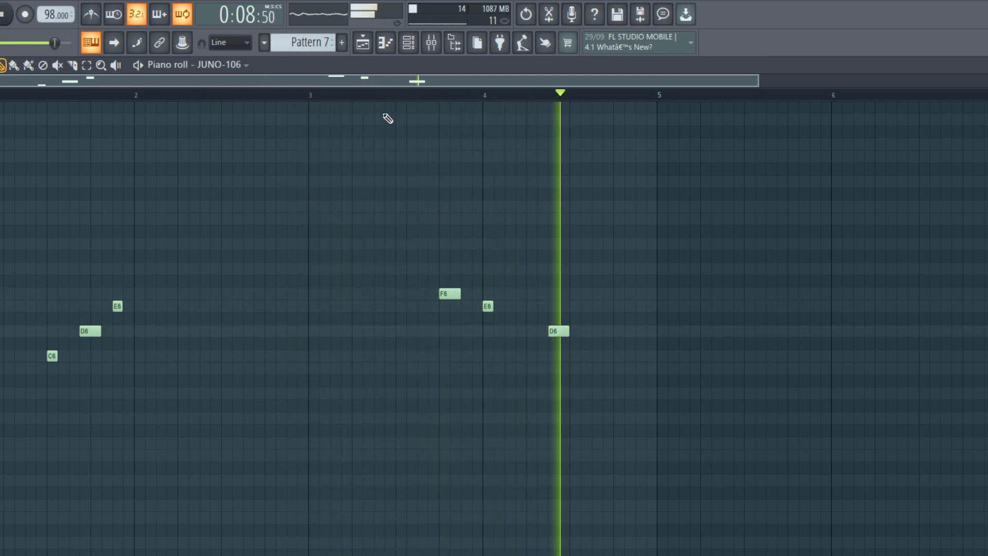
left_click(388, 96)
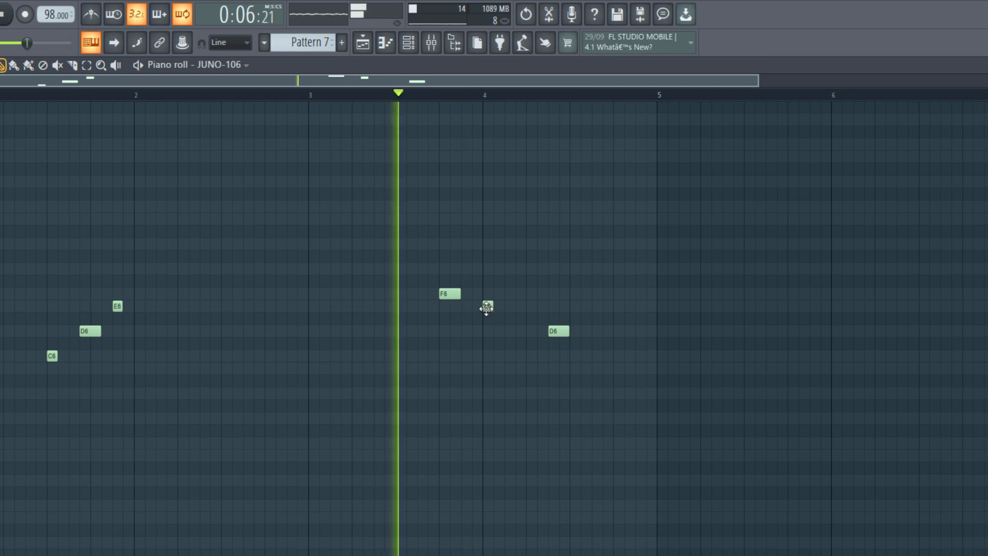
left_click_drag(486, 307, 466, 307)
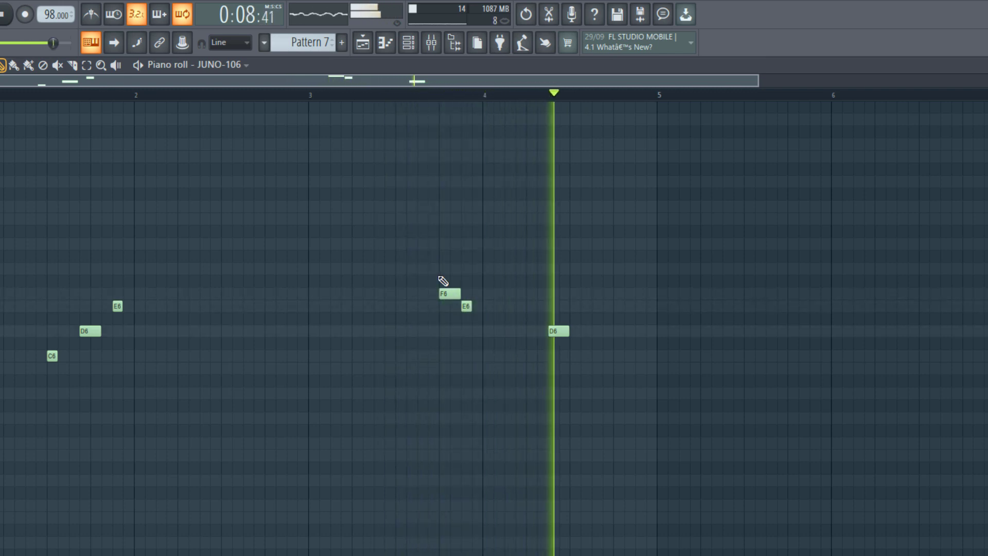
- Transpose all Pattern 7 notes down one octave and return to the playlist
left_click_drag(497, 320, 414, 283)
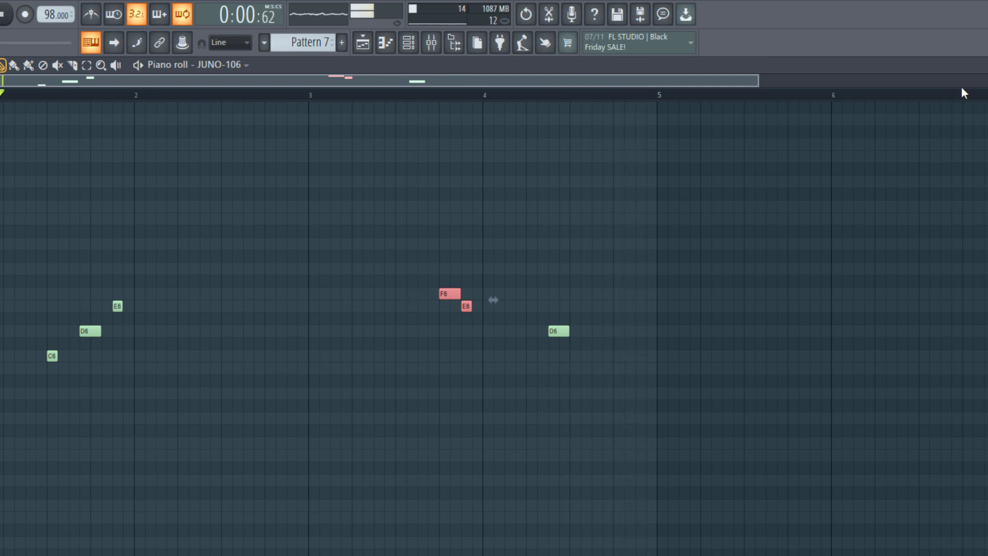
left_click(425, 406)
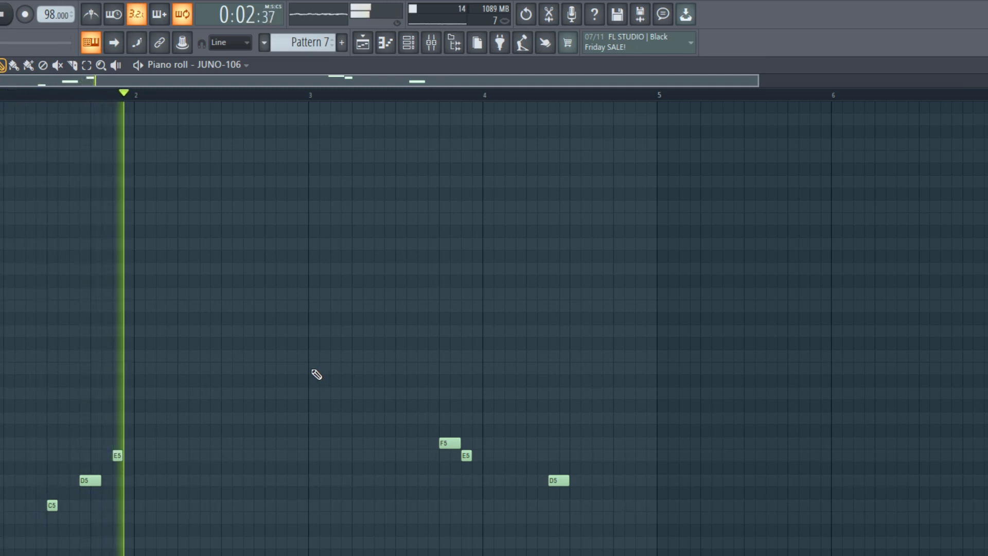
left_click(359, 48)
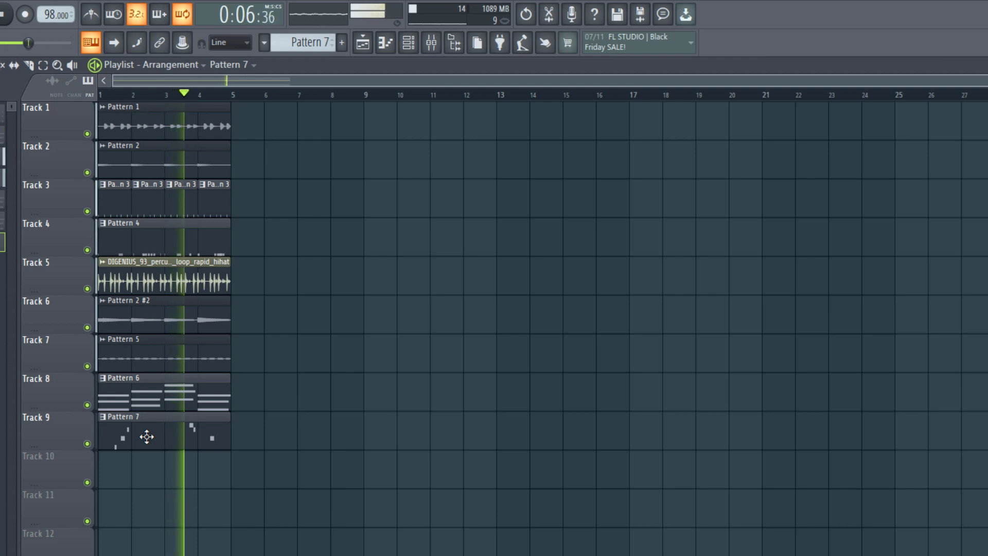
- Render and replace Pattern 7 as an audio clip and open the rendered clip's channel settings
right_click(2, 241)
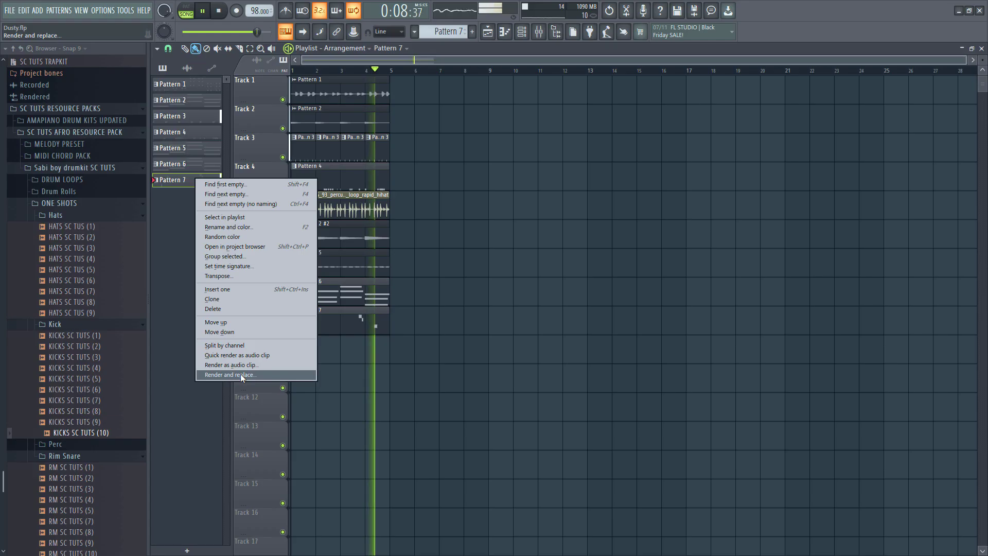
left_click(240, 374)
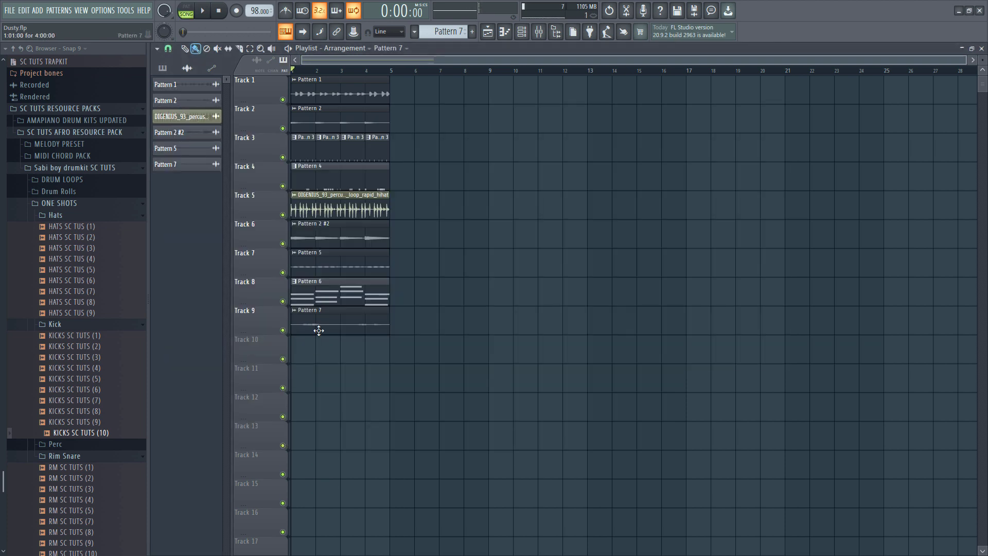
double_click(318, 330)
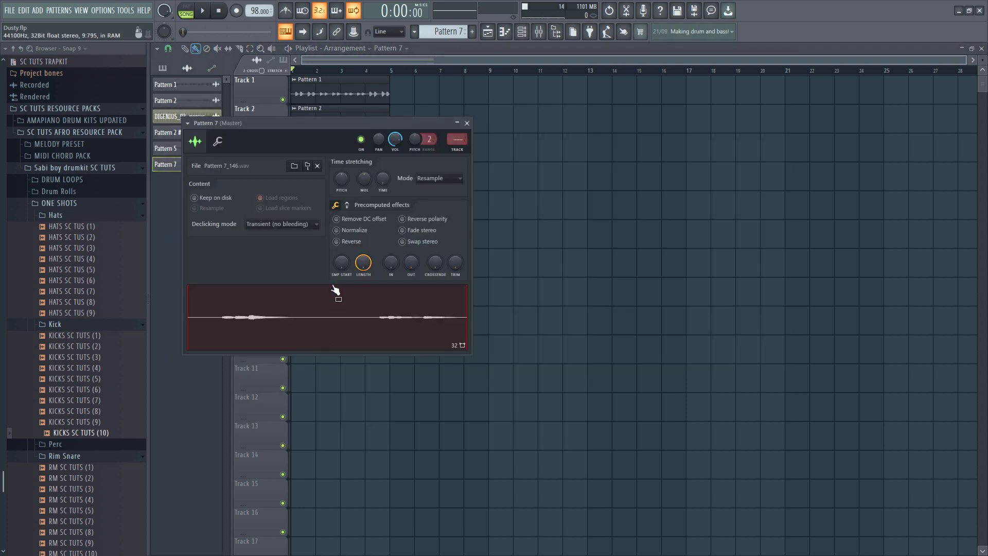
- Set the time-stretching mode of the nightdrive flute loop to Stretch and fit its Track 10 clip to four bars
key("space")
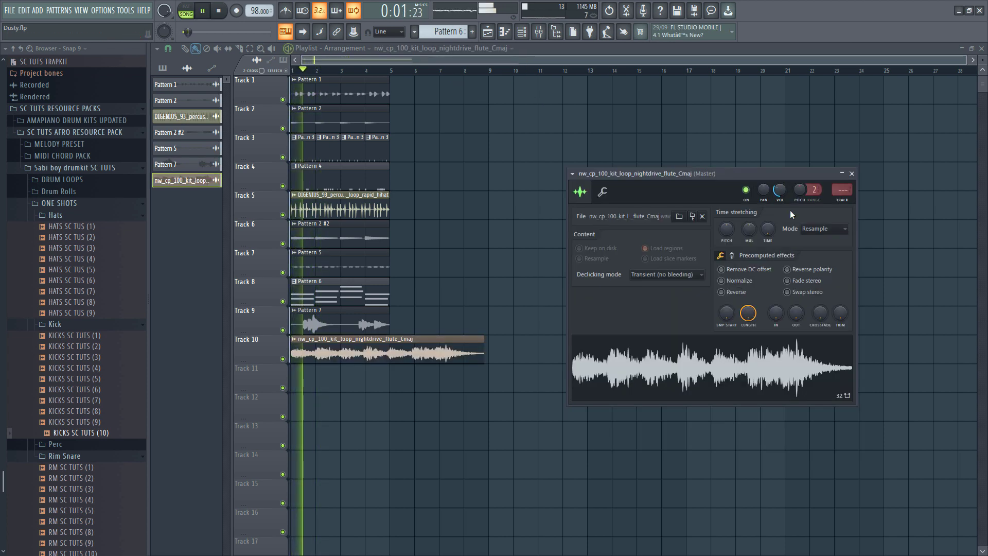
left_click(822, 229)
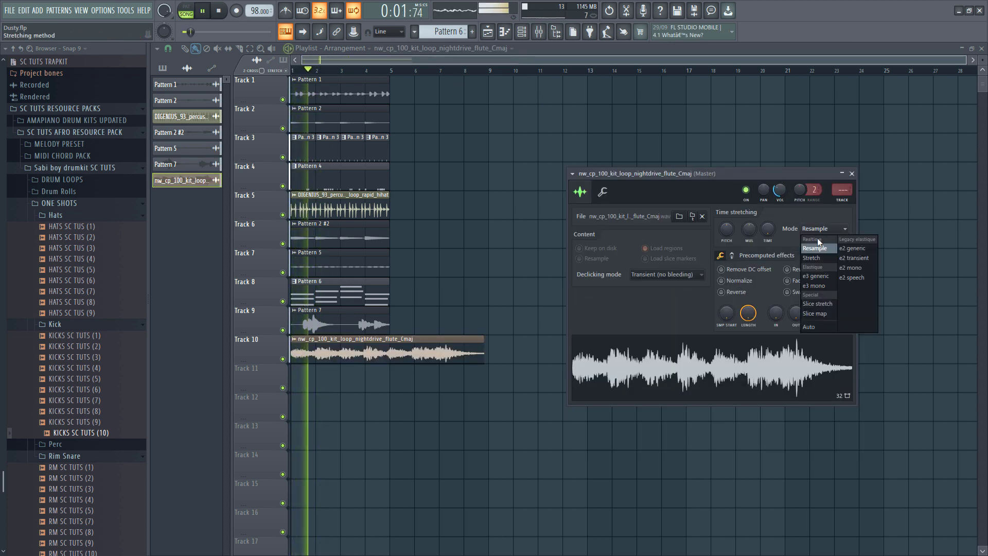
left_click(810, 260)
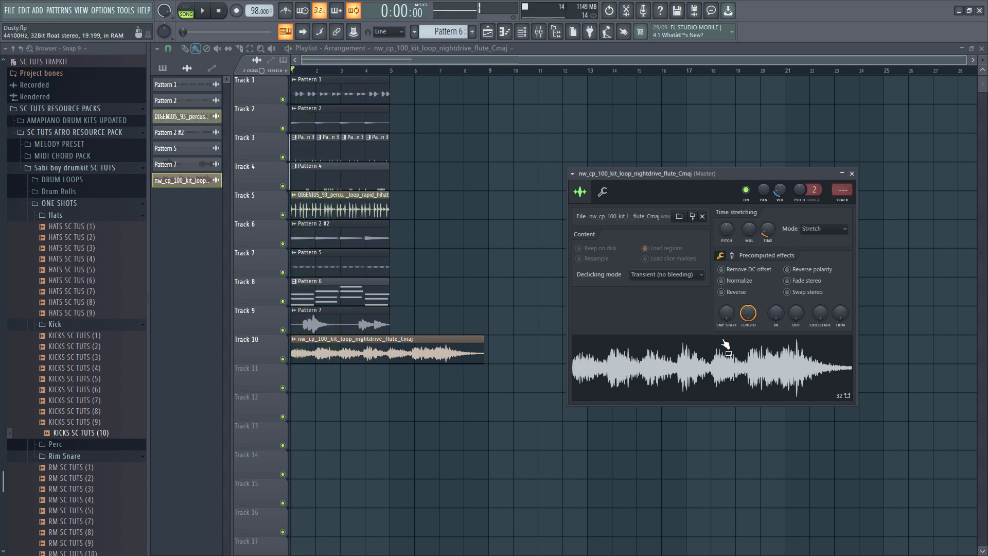
left_click(830, 230)
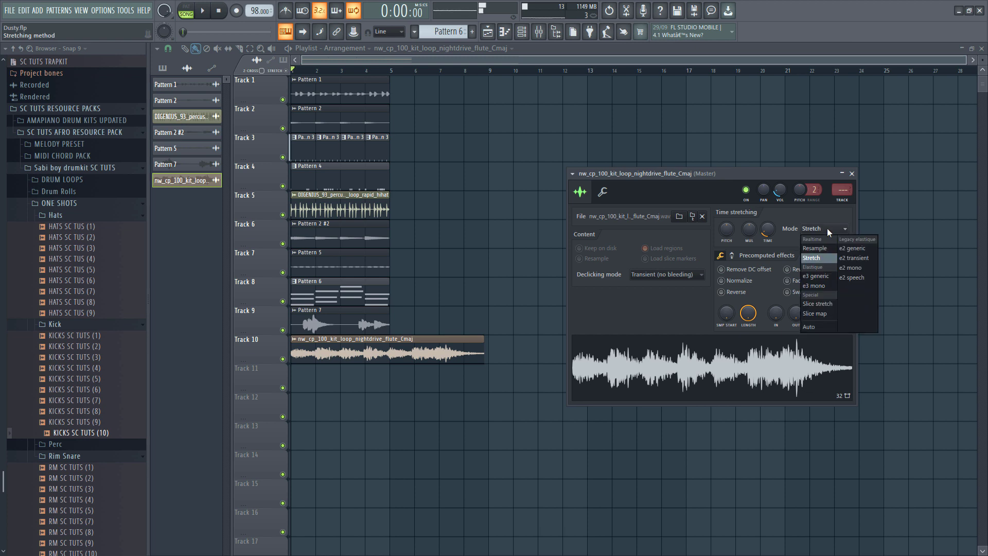
left_click(826, 259)
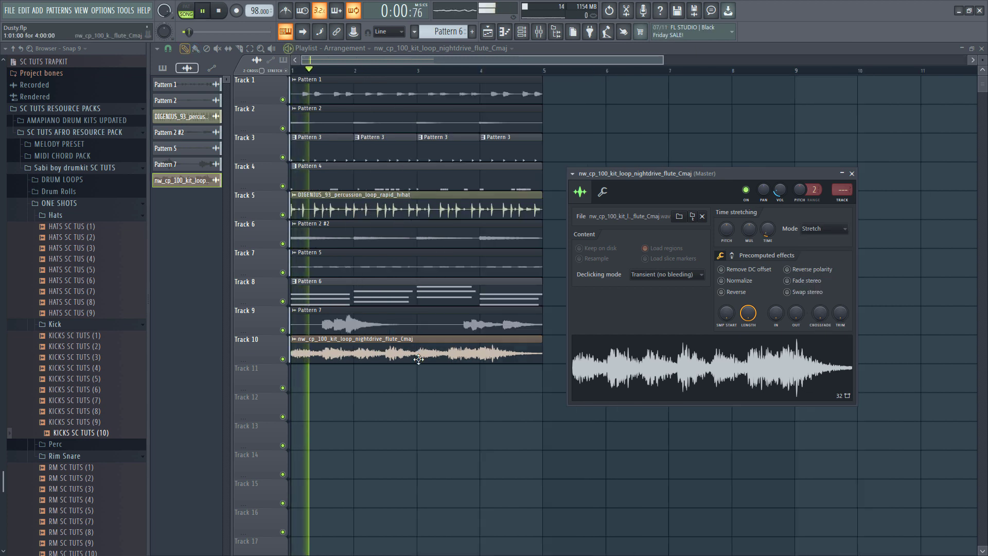
left_click(373, 357)
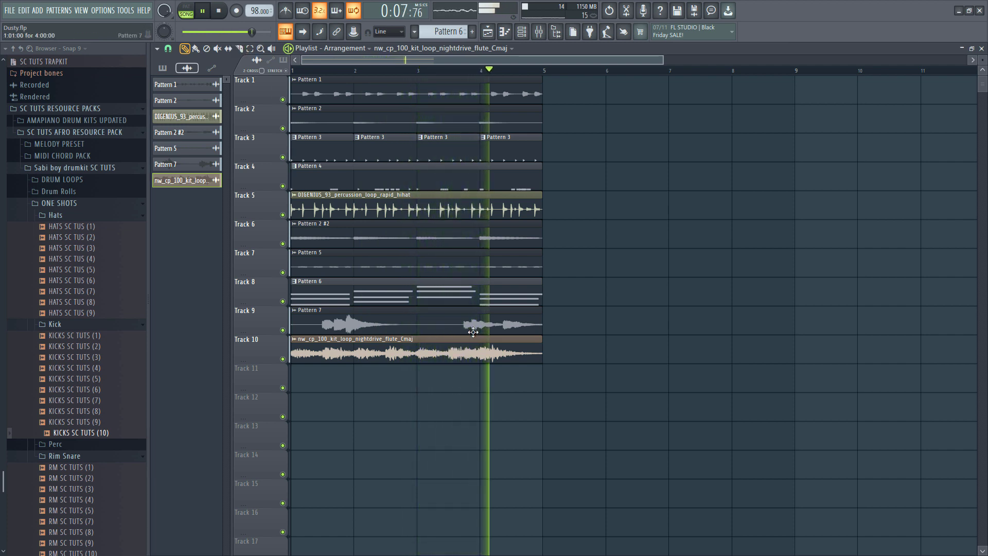
- Stretch the Track 10 flute clip to end at bar 9, play it back and choose the Slice tool
key("space")
left_click_drag(541, 353, 780, 355)
key("space")
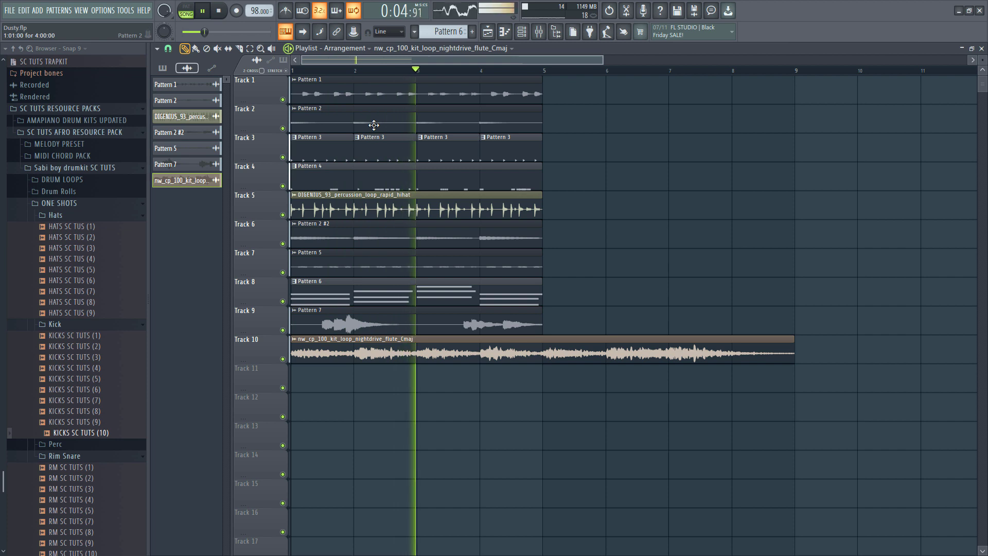
left_click(238, 49)
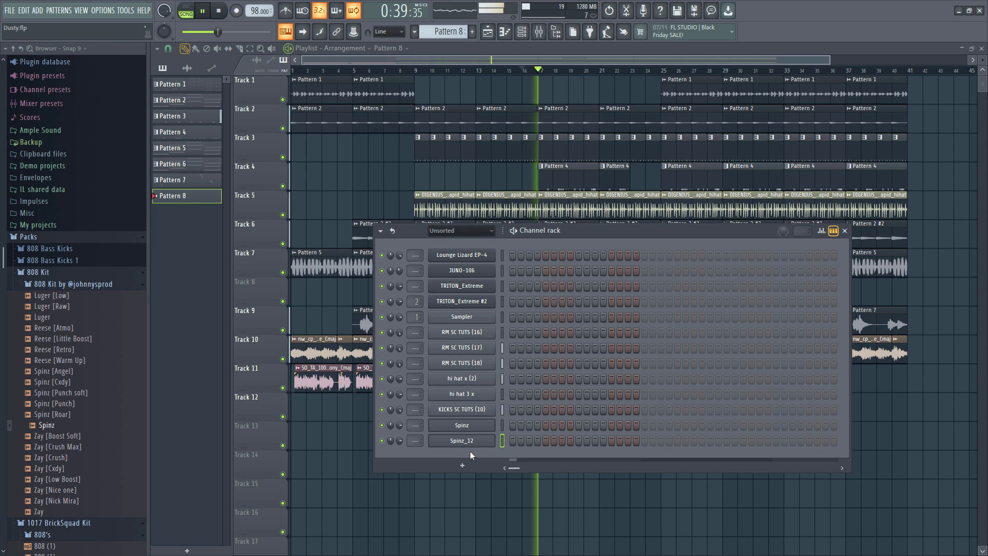
- Open the Spinz_12 channel's piano roll in Pattern 8 and enter a one-bar C6 note at bar 1 after auditioning C5
key("space")
right_click(474, 440)
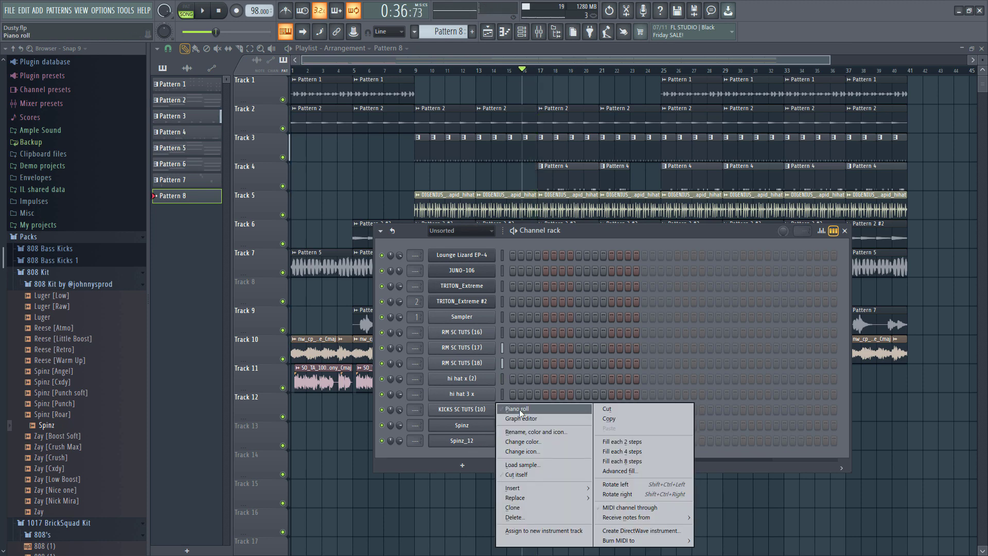
left_click(519, 409)
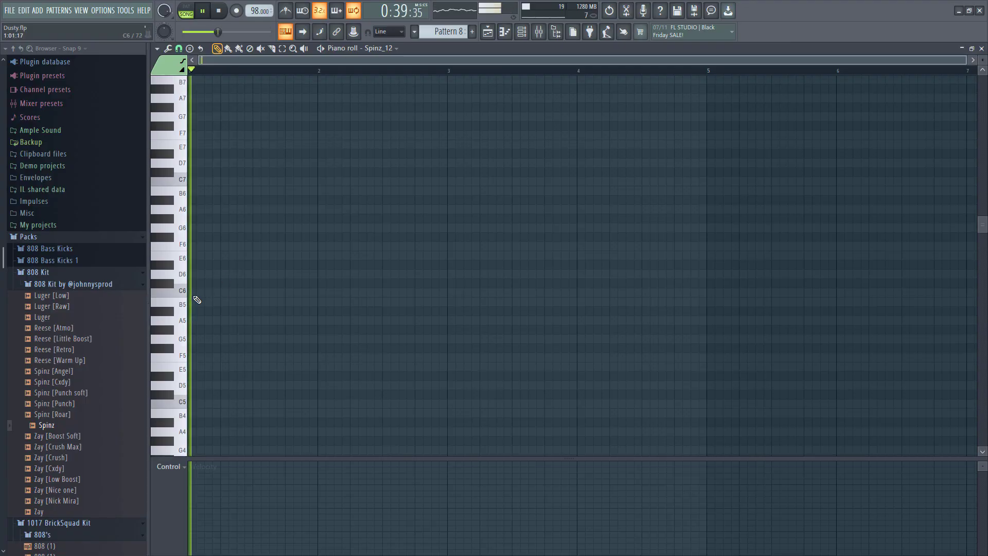
key("space")
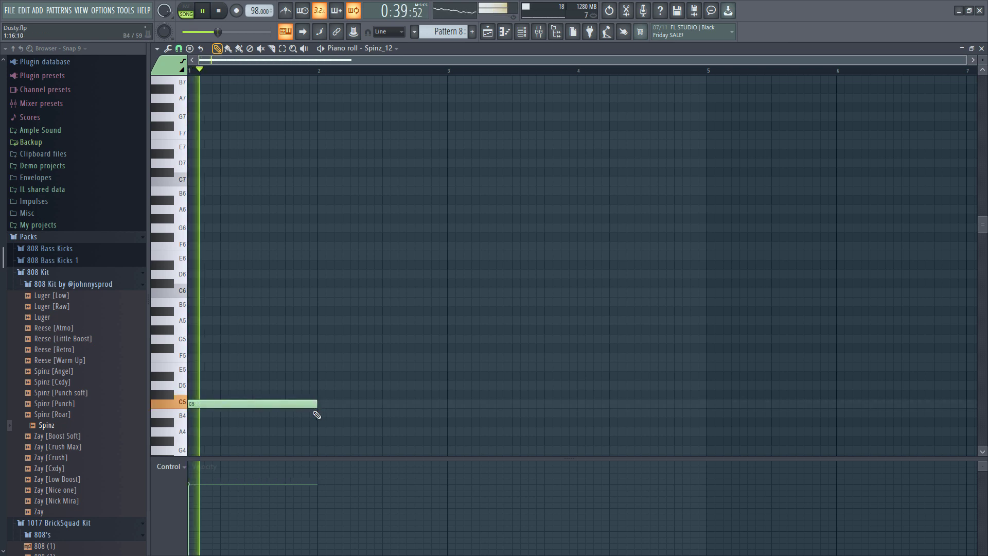
key("space")
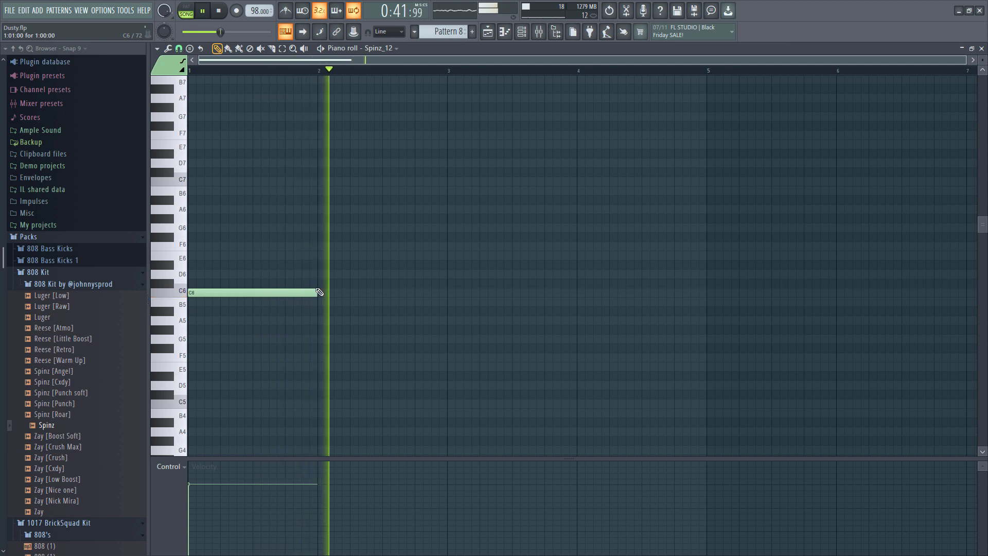
key("space")
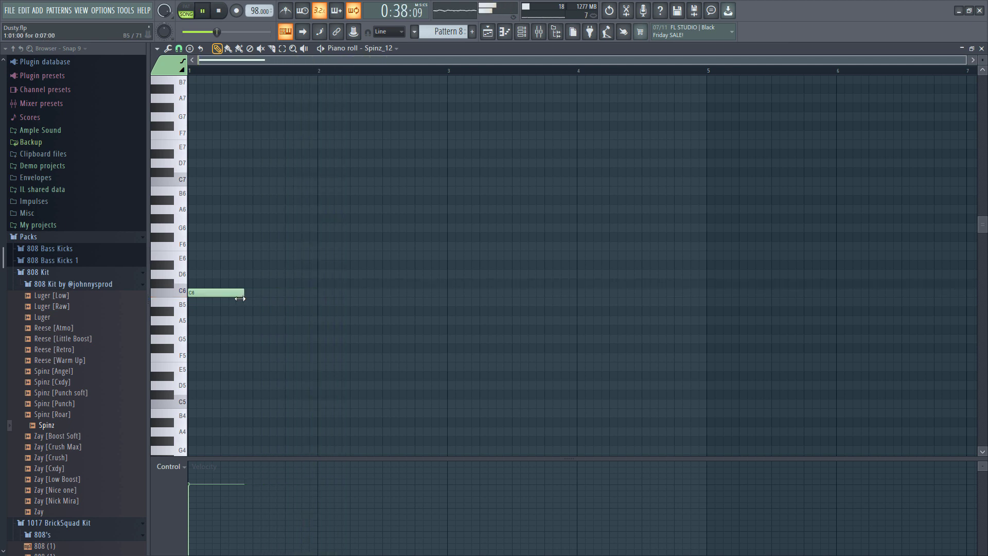
- Shorten the C6 note to one beat with a short C5 slide note, and add a one-bar D5 at bar 2 with a D6 slide mid-bar
left_click_drag(249, 296, 220, 299)
key("space")
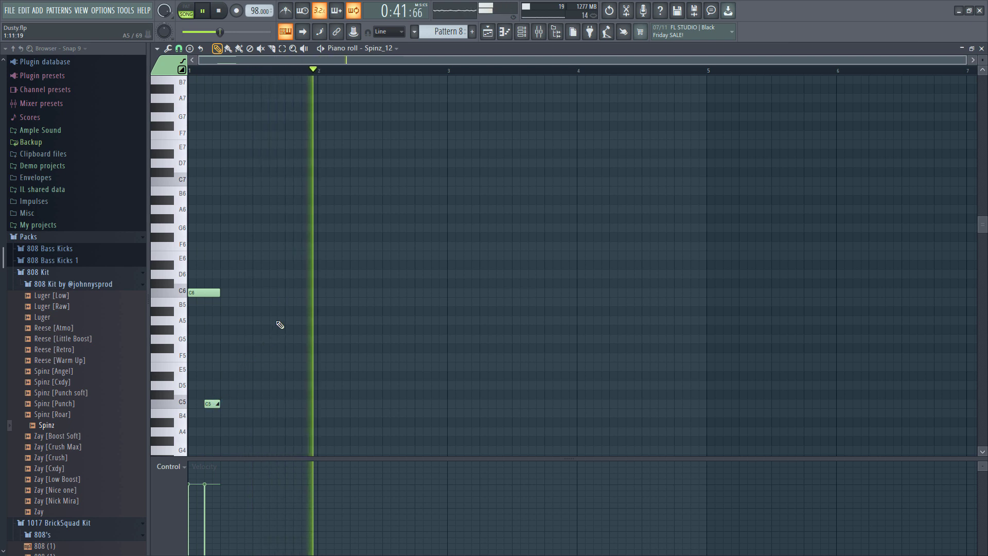
key("space")
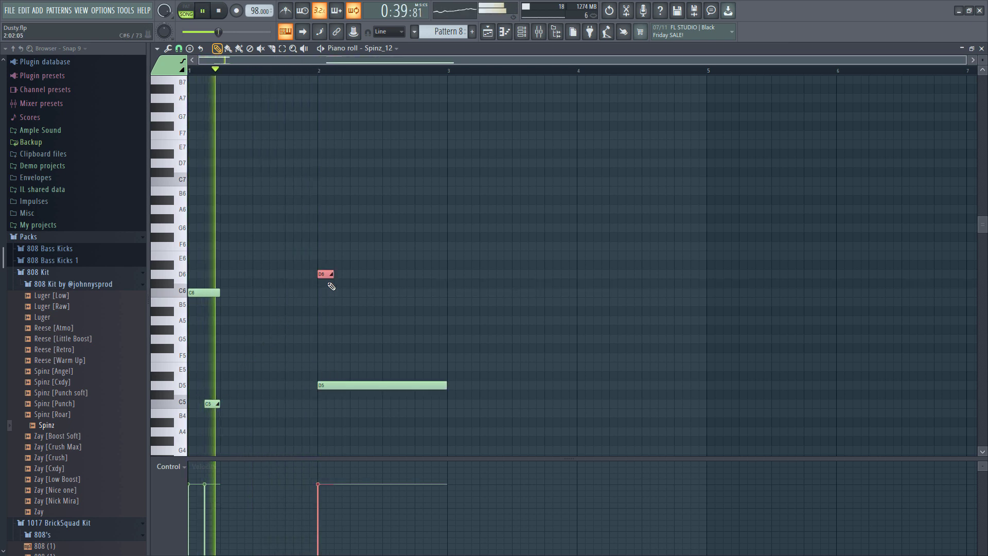
left_click_drag(329, 273, 392, 271)
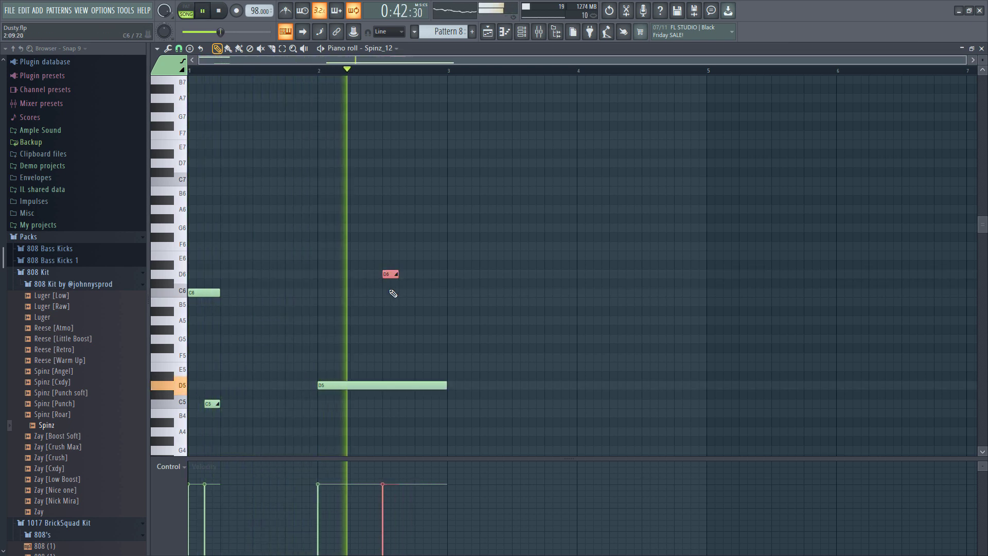